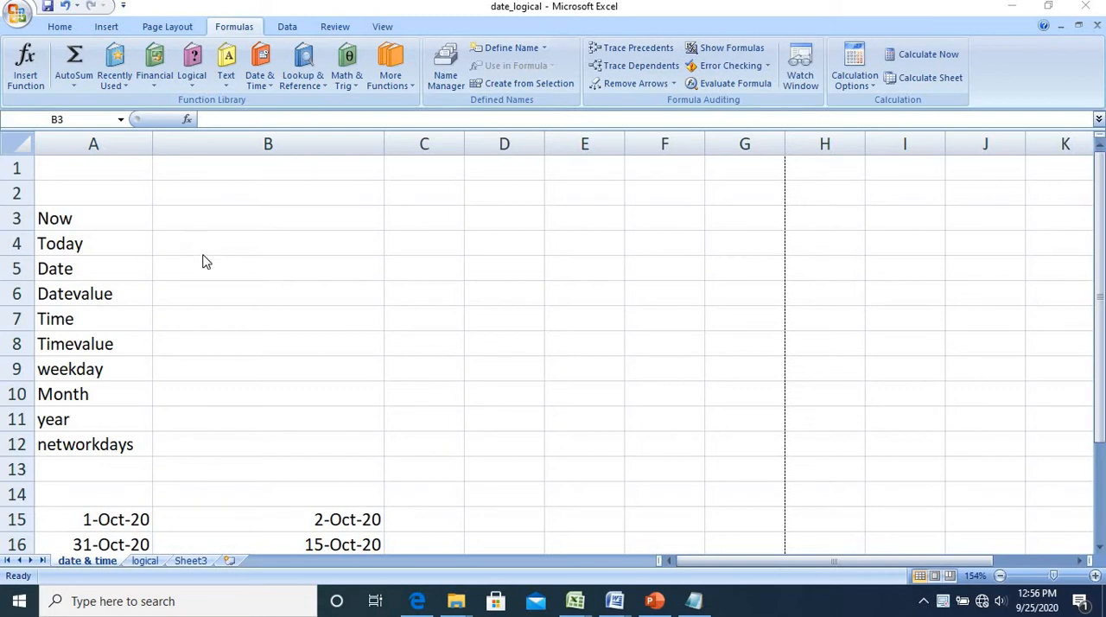
Enter the formula =now() in cell B3 beside the Now label
{"action": "left_click", "coordinate": [250, 218]}
{"action": "type", "text": "=no"}
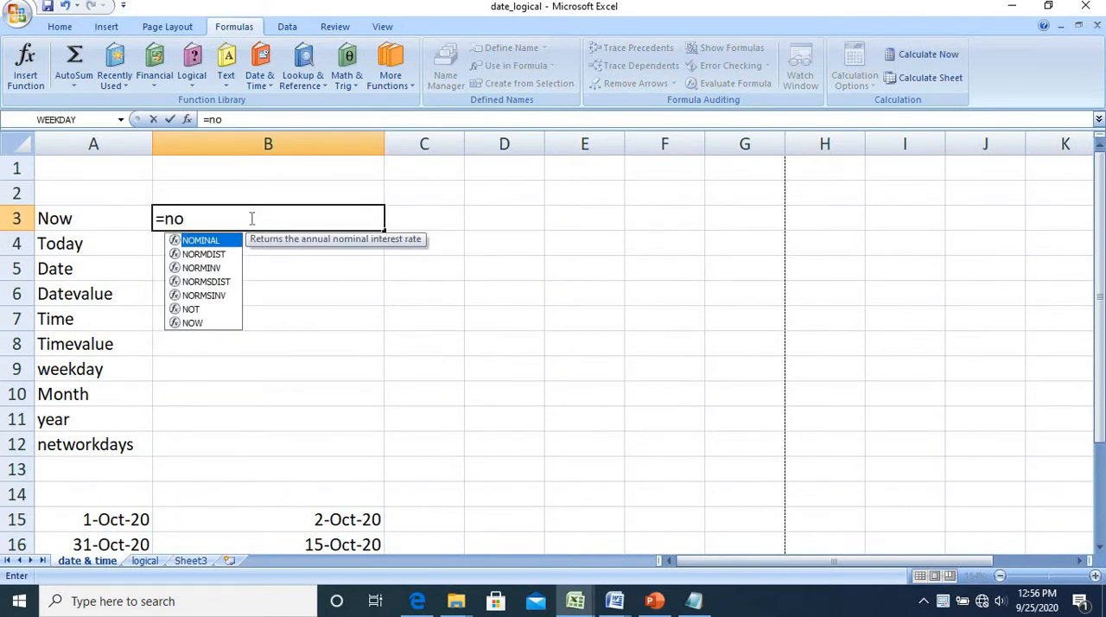
{"action": "type", "text": "w()"}
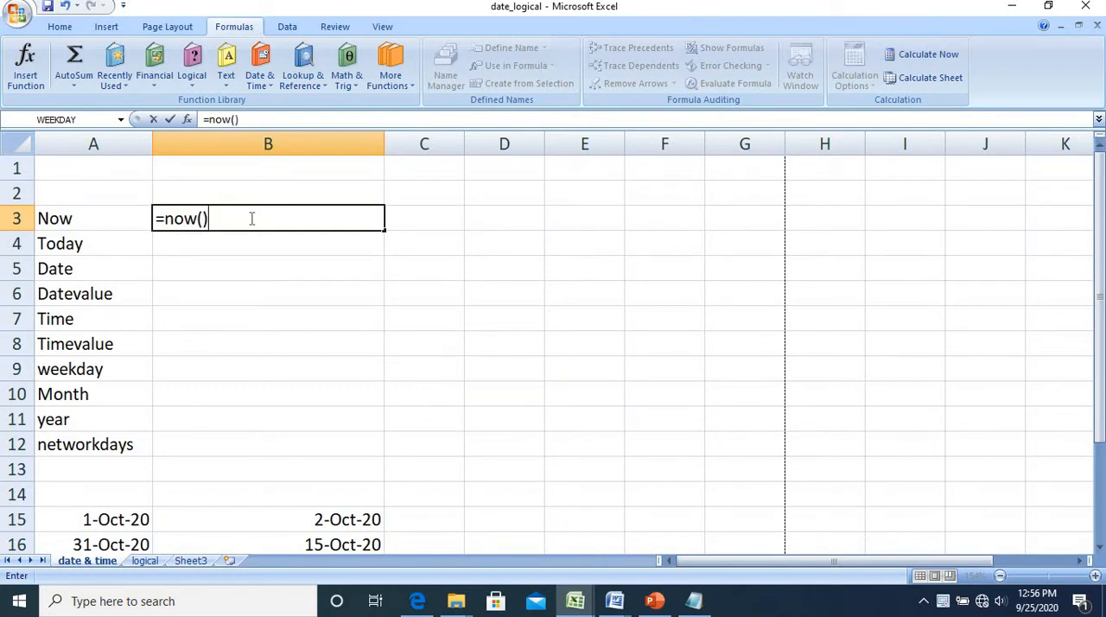
{"action": "key", "text": "Return"}
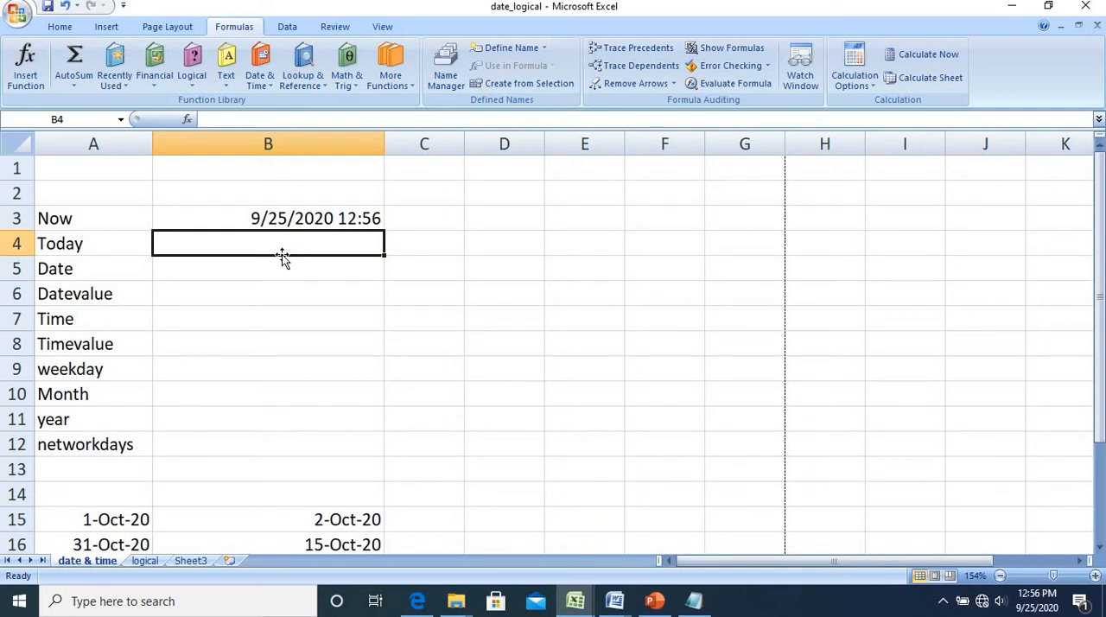
Enter the formula =today() in cell B4 beside the Today label
{"action": "type", "text": "="}
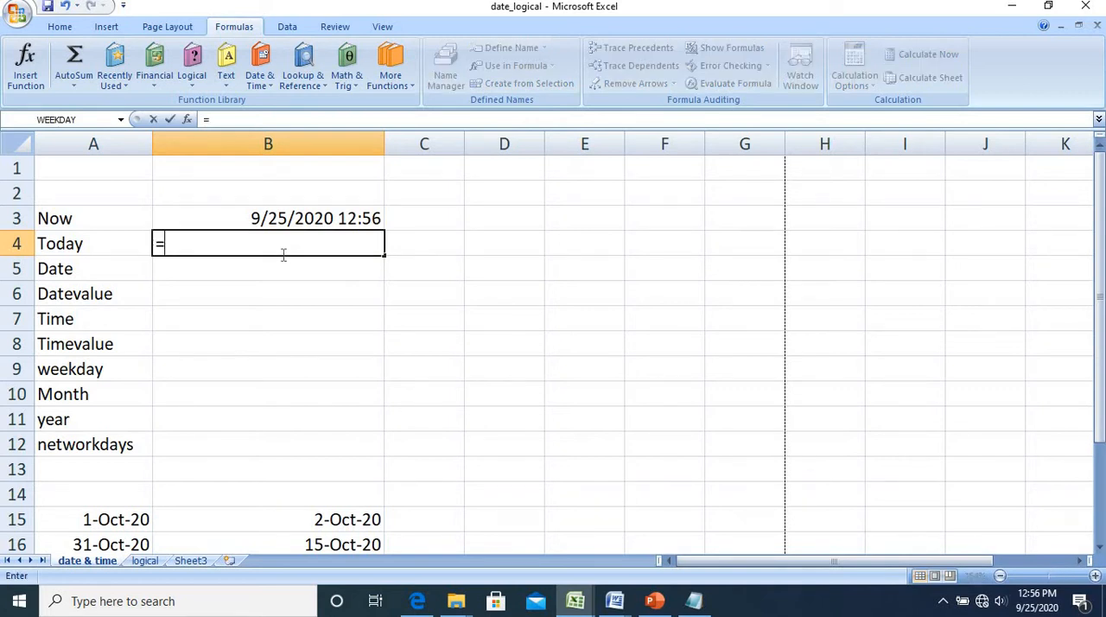
{"action": "type", "text": "tod"}
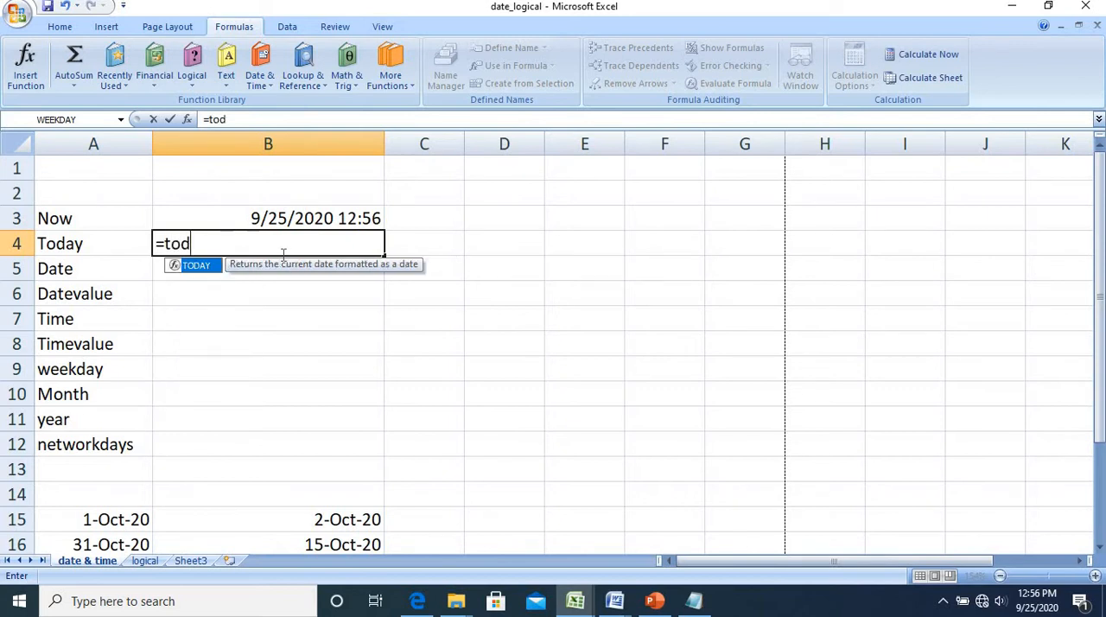
{"action": "type", "text": "ay()"}
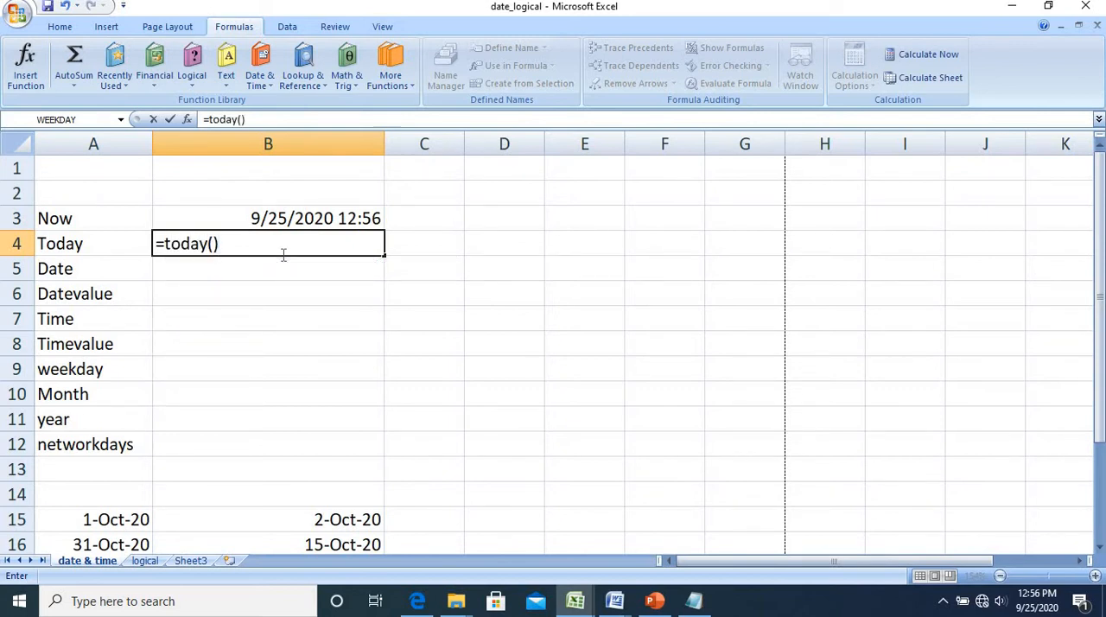
{"action": "key", "text": "Return"}
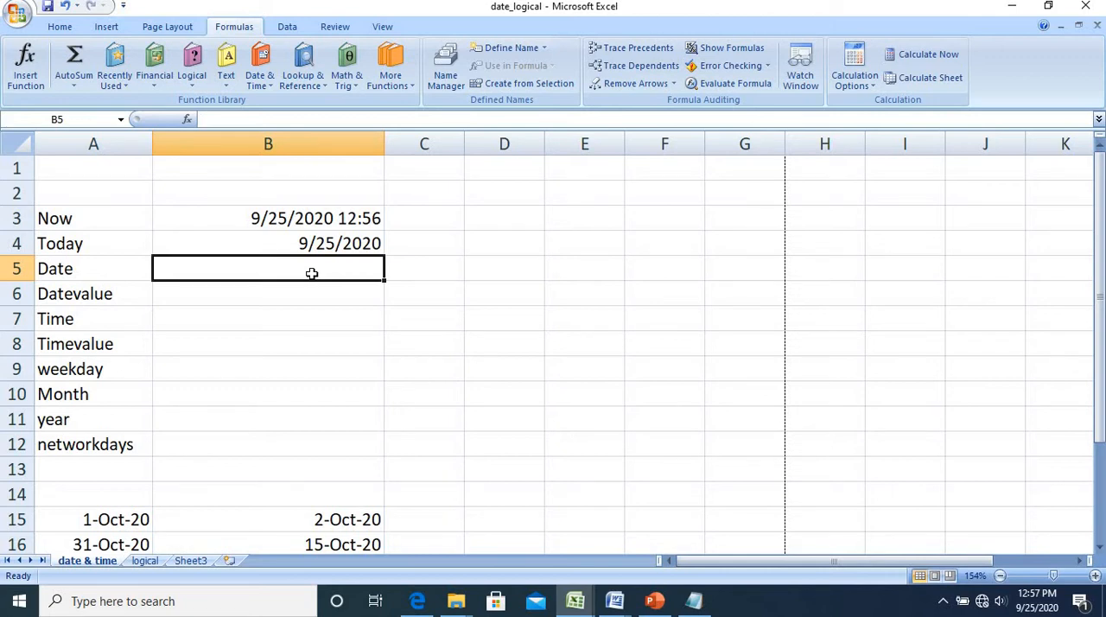
Insert the DATE function in cell B5 with year 2020, month 9 and day 25
{"action": "left_click", "coordinate": [261, 81]}
{"action": "left_click", "coordinate": [282, 104]}
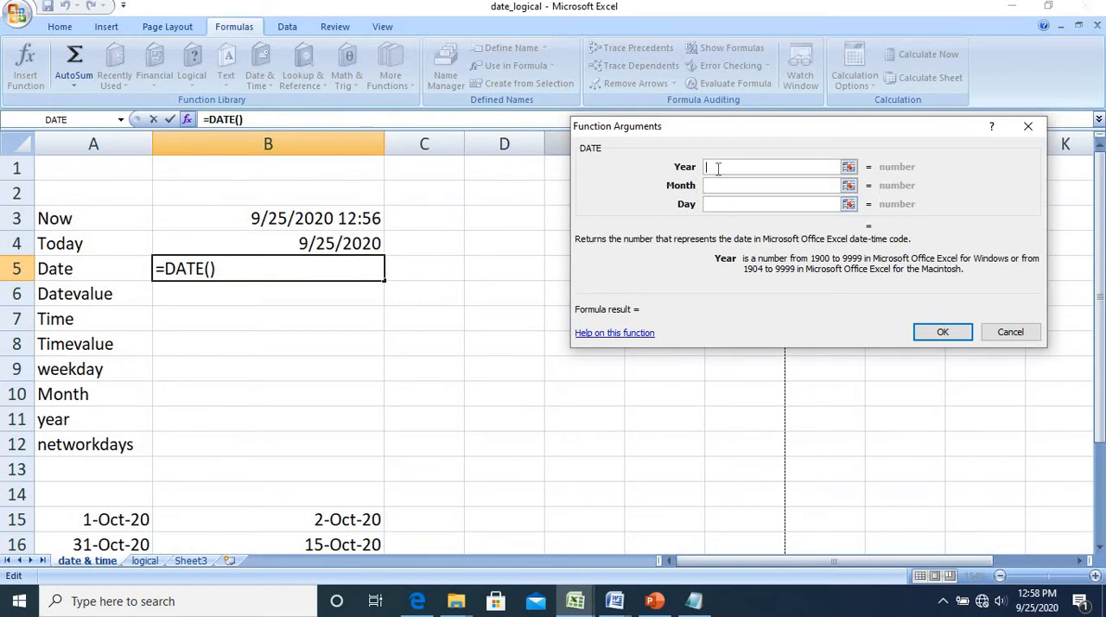
{"action": "type", "text": "20"}
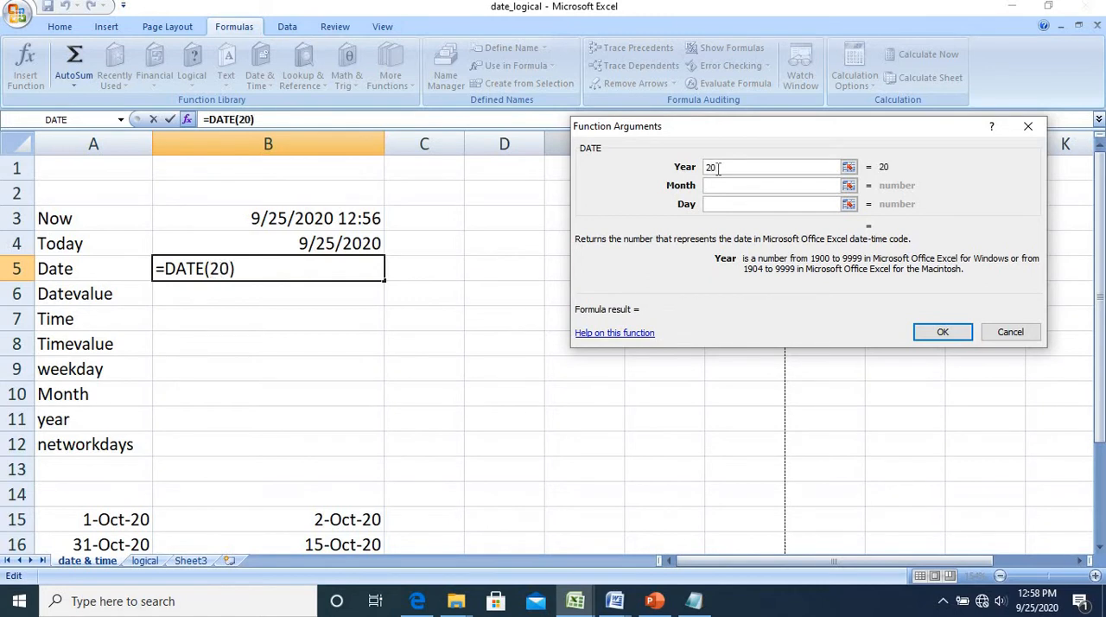
{"action": "type", "text": "20"}
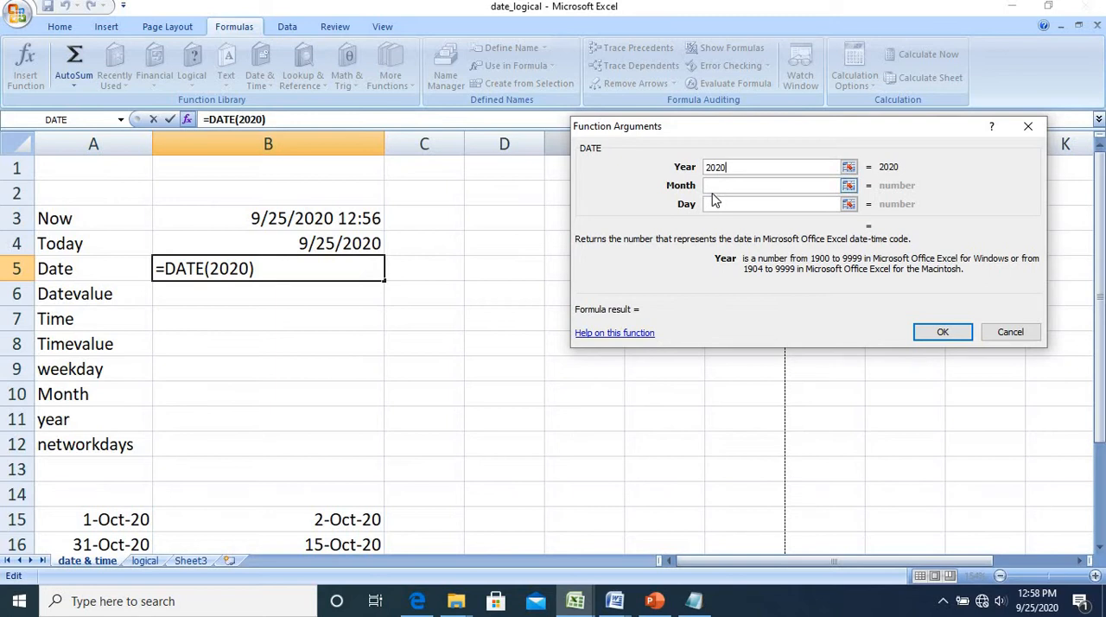
{"action": "left_click", "coordinate": [715, 186]}
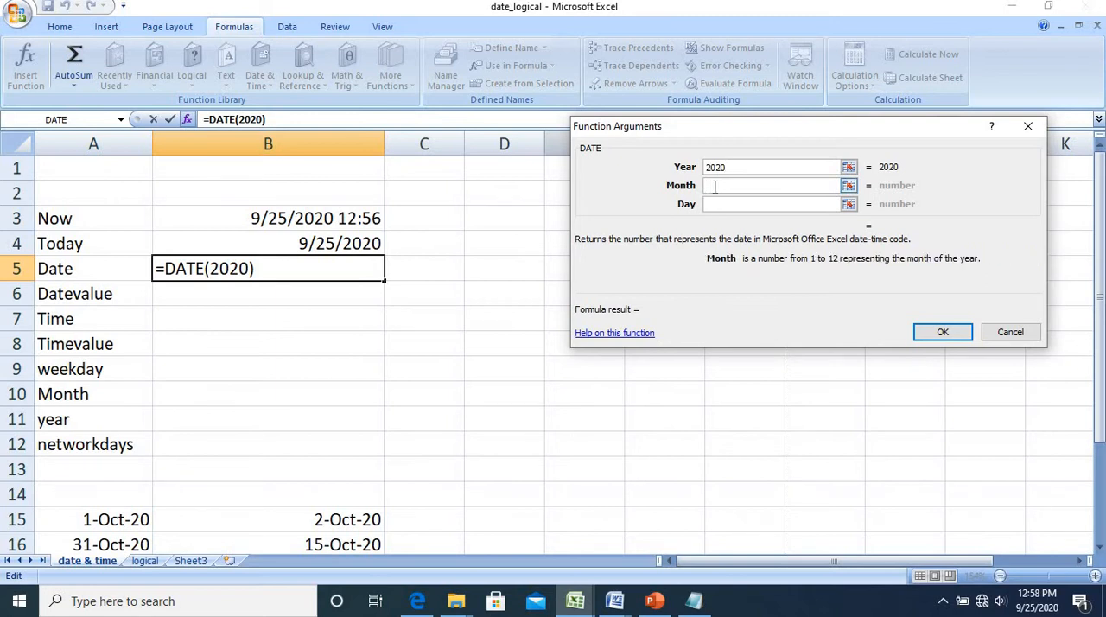
{"action": "type", "text": "9"}
{"action": "left_click", "coordinate": [717, 206]}
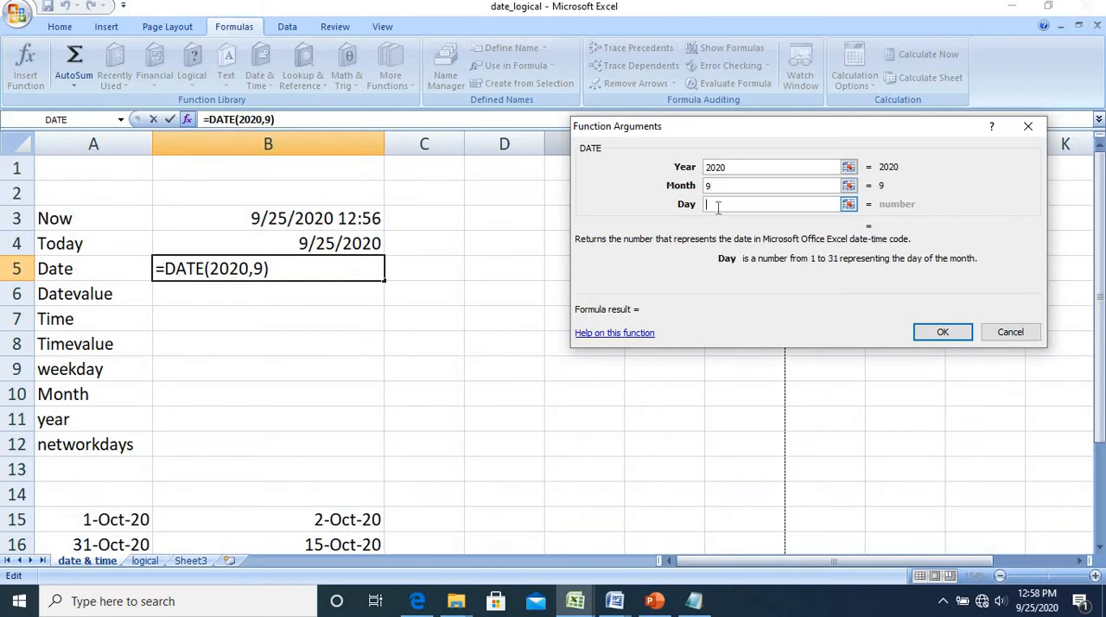
{"action": "type", "text": "25"}
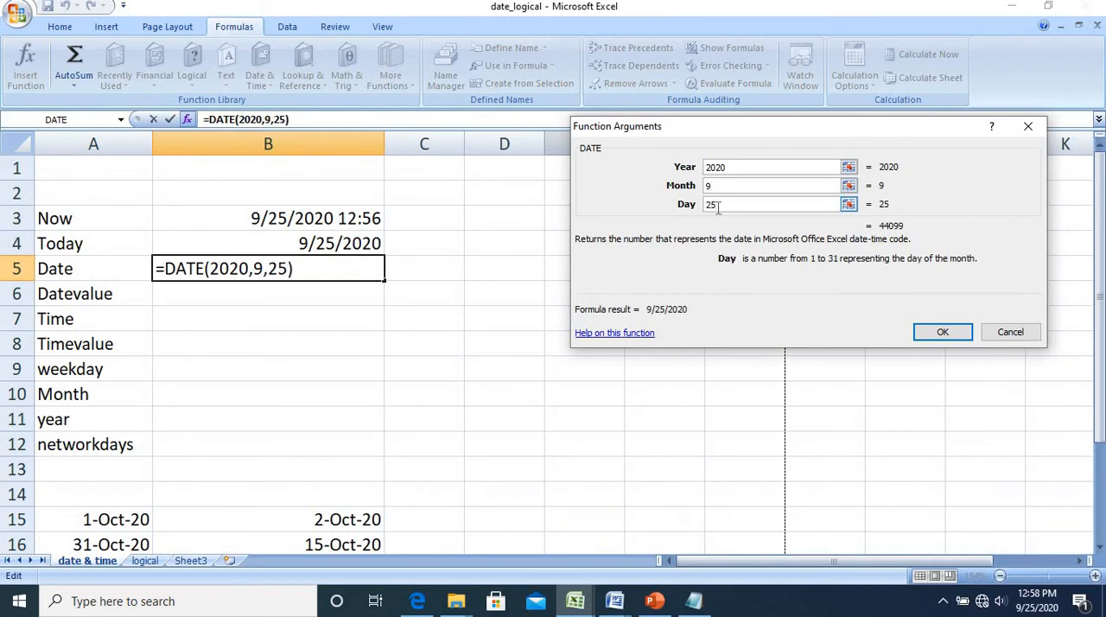
{"action": "left_click", "coordinate": [939, 335]}
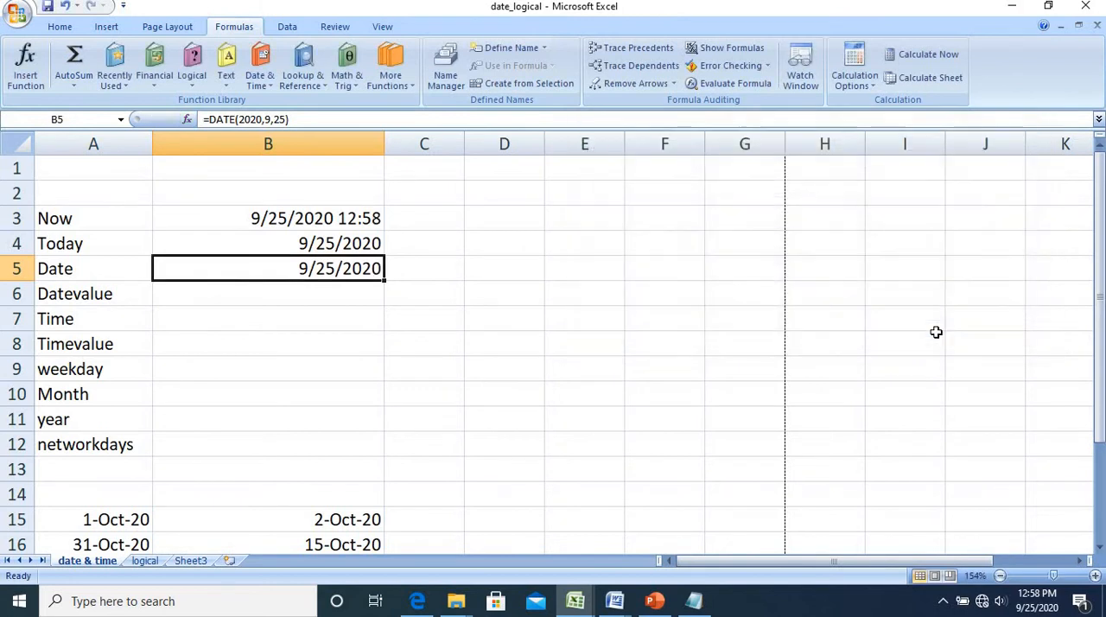
Insert the DATEVALUE function in cell B6 with the date text "09/25/2020"
{"action": "left_click", "coordinate": [294, 121]}
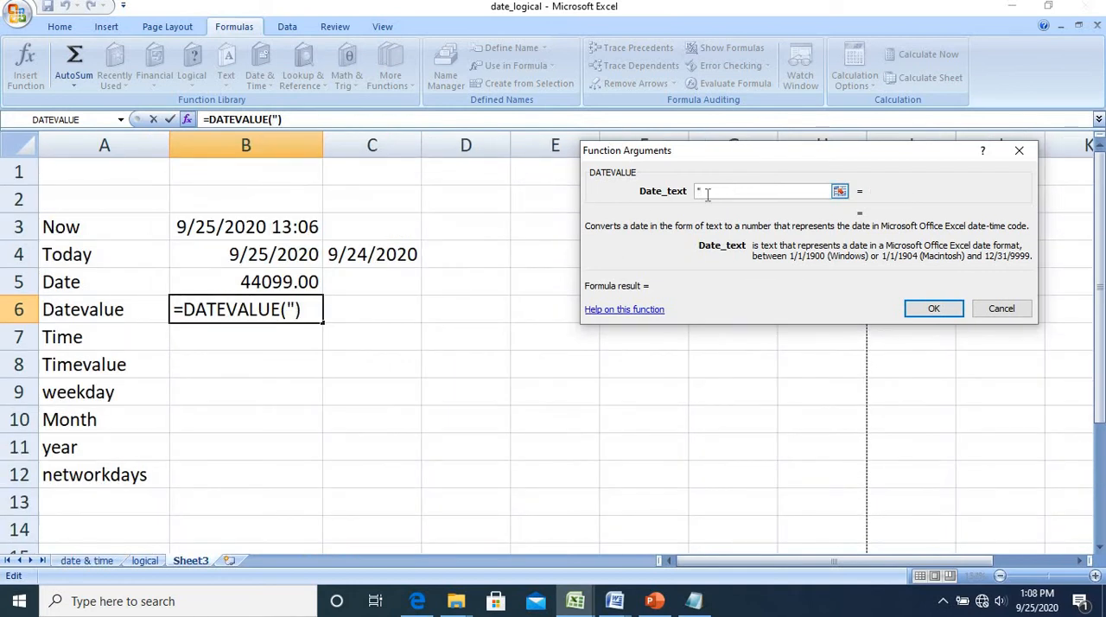
{"action": "type", "text": "09/25"}
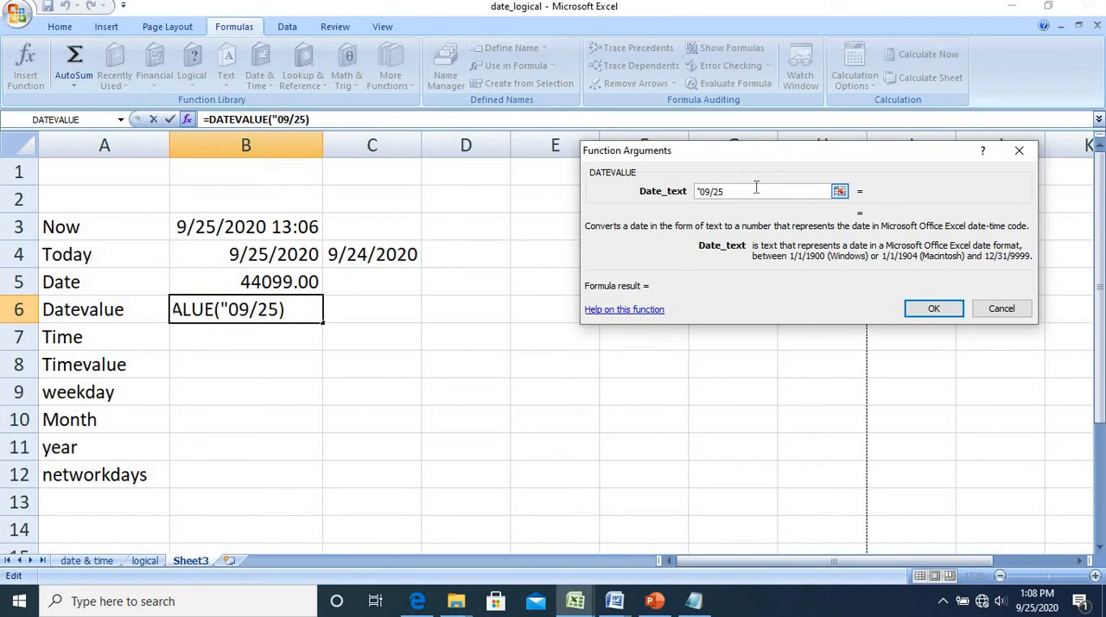
{"action": "type", "text": "/2020"}
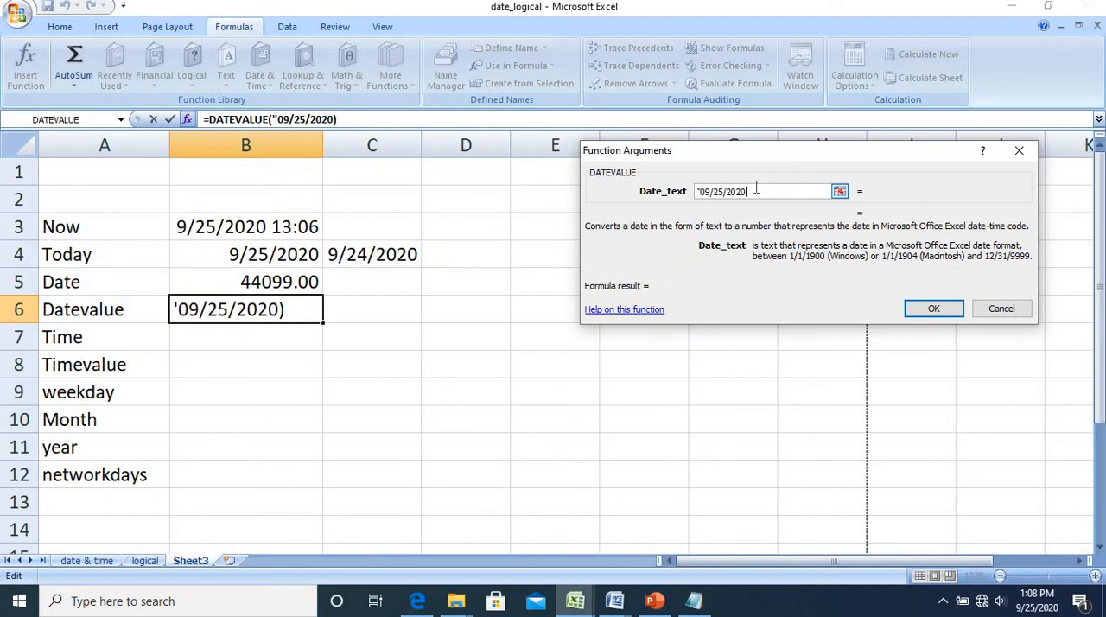
{"action": "type", "text": "\""}
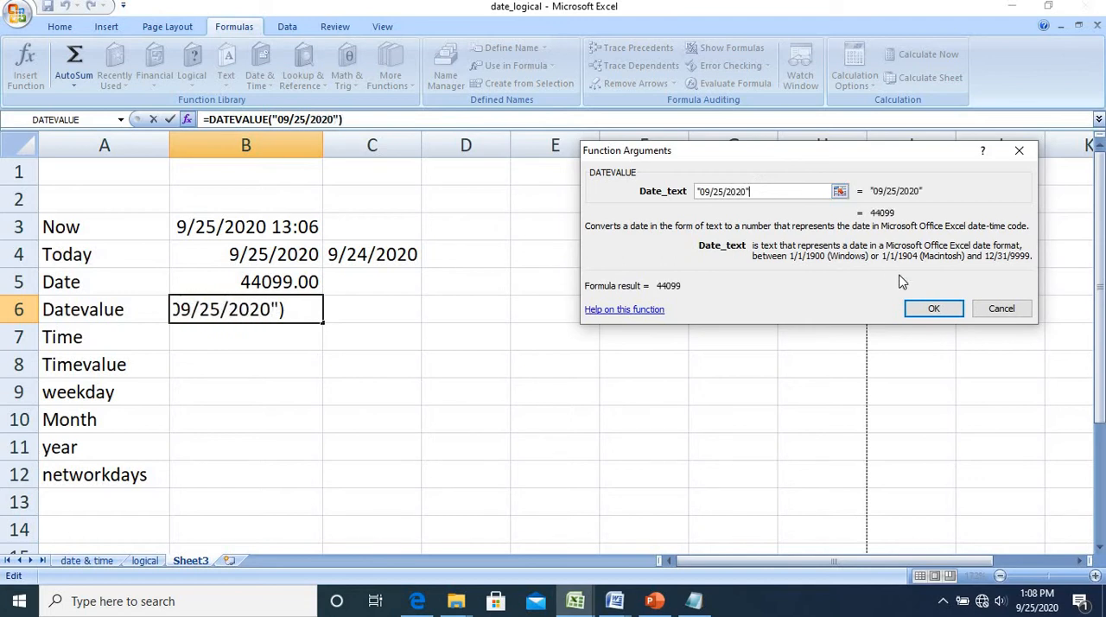
{"action": "left_click", "coordinate": [927, 316]}
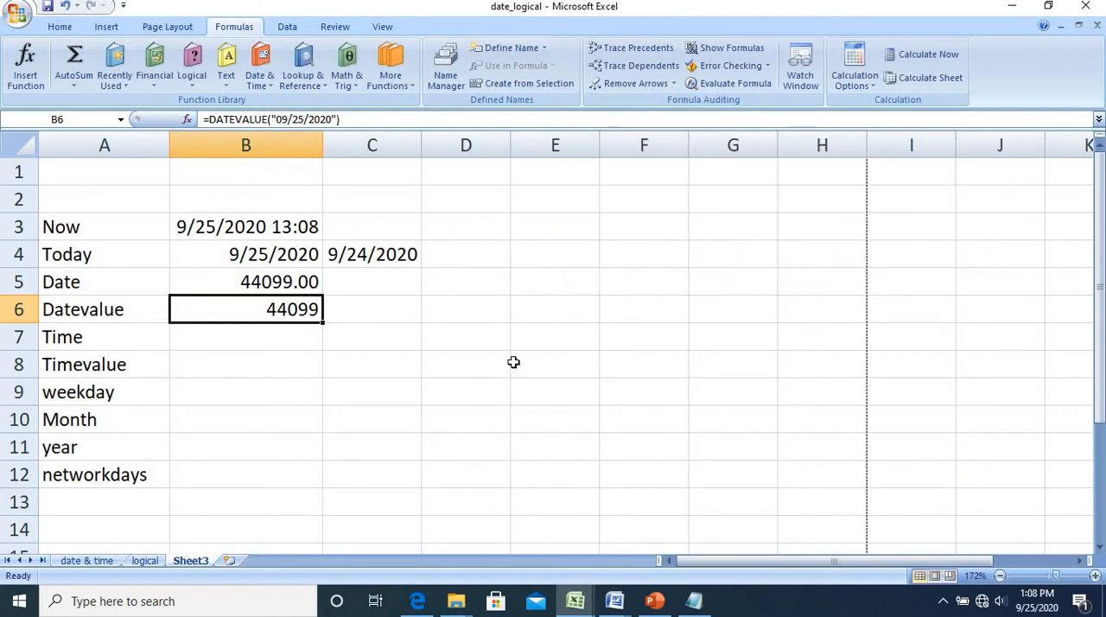
Insert the TIME function in cell B7 with hour 12, minute 25 and second 35
{"action": "left_click", "coordinate": [274, 341]}
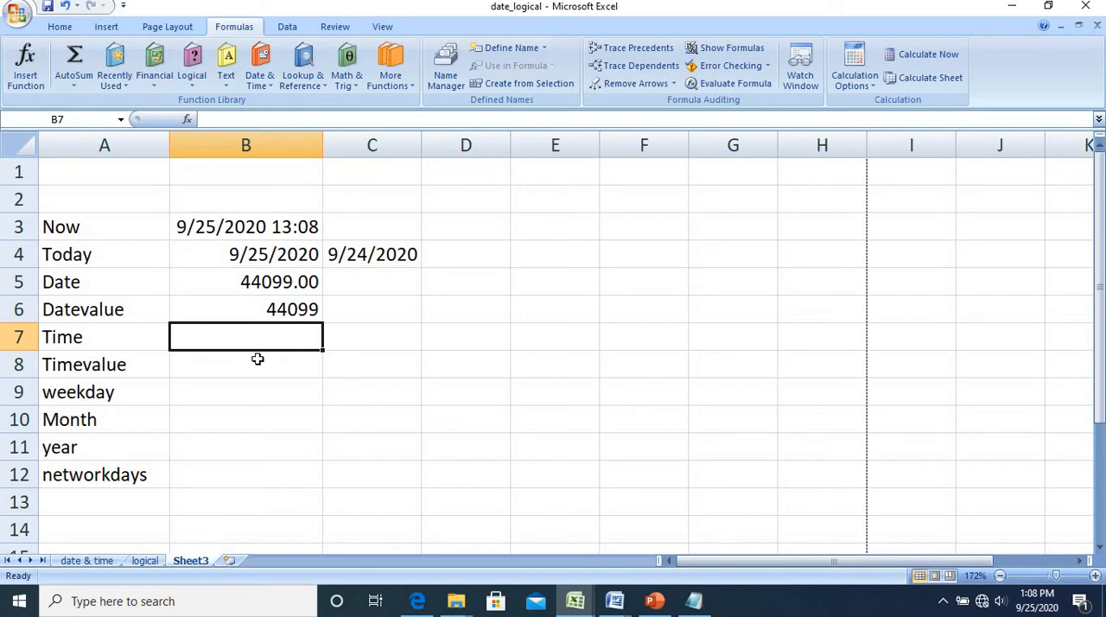
{"action": "left_click", "coordinate": [269, 81]}
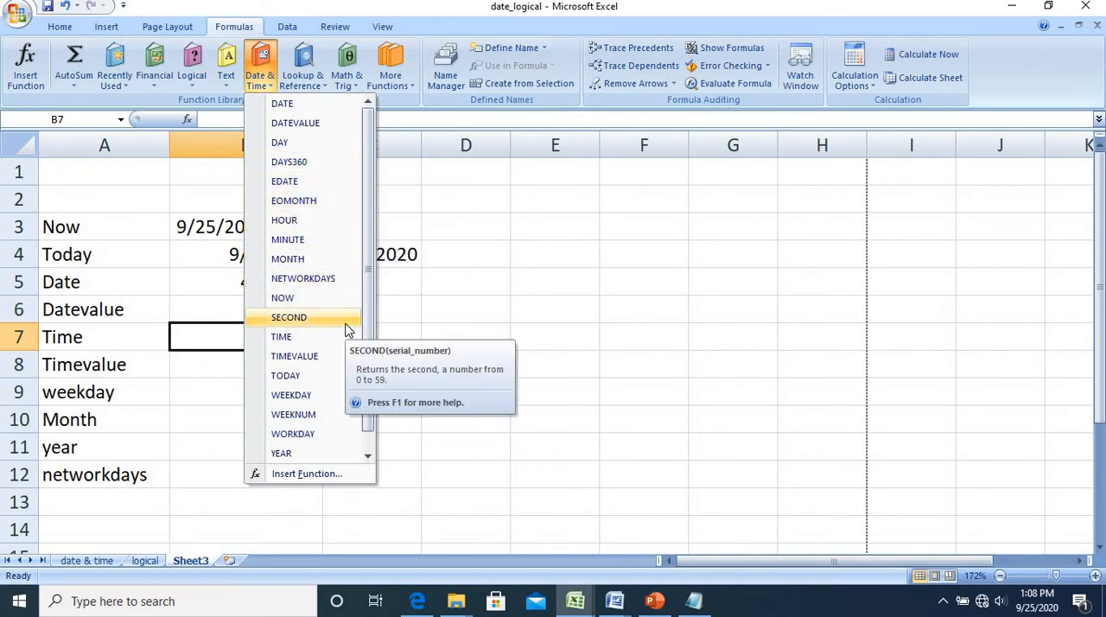
{"action": "left_click", "coordinate": [317, 339]}
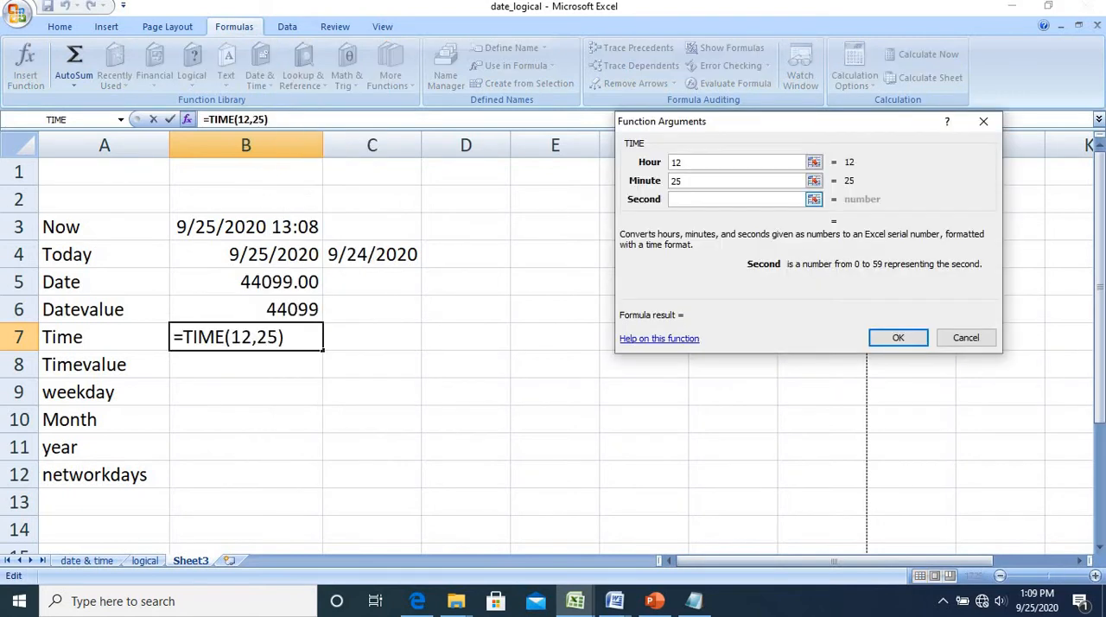
{"action": "type", "text": "35"}
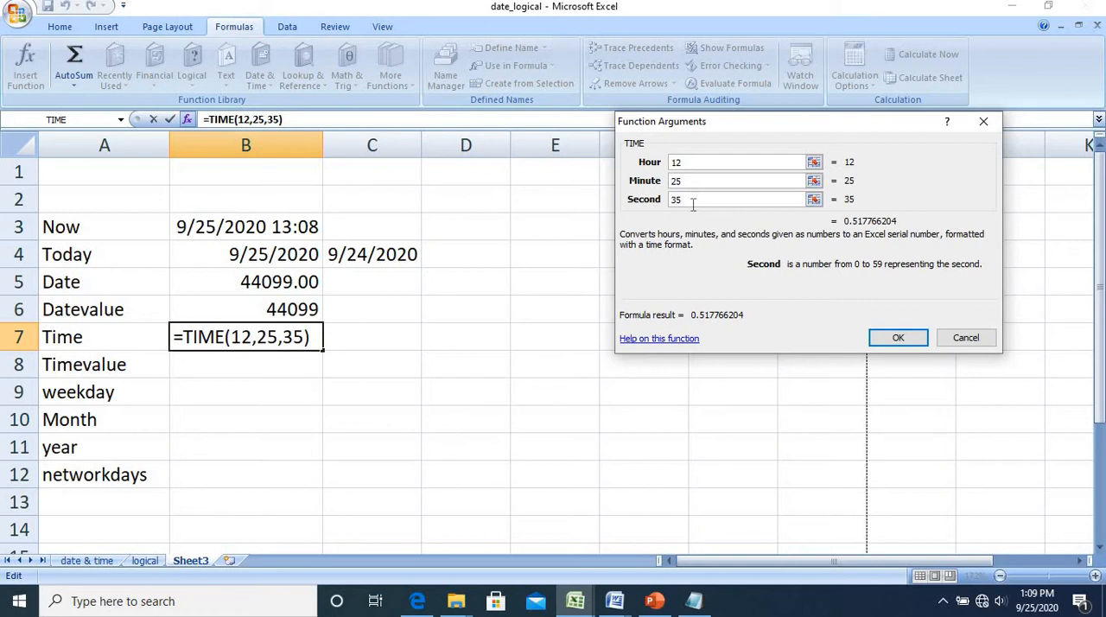
{"action": "left_click", "coordinate": [897, 338]}
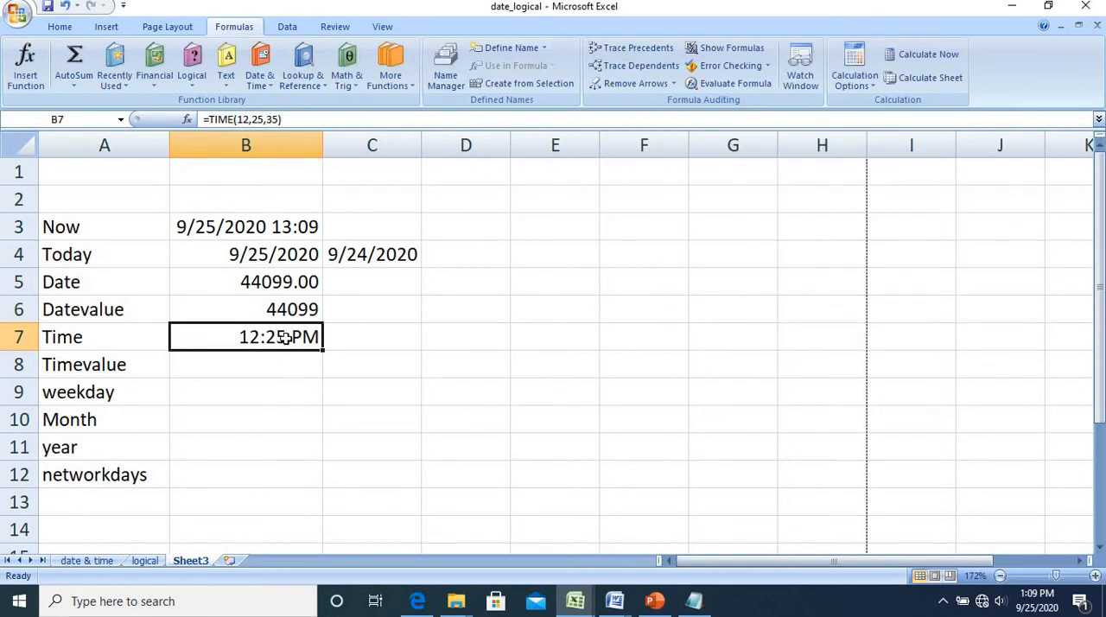
Format the TIME result in cell B7 as a Number with 2 decimal places
{"action": "right_click", "coordinate": [286, 338]}
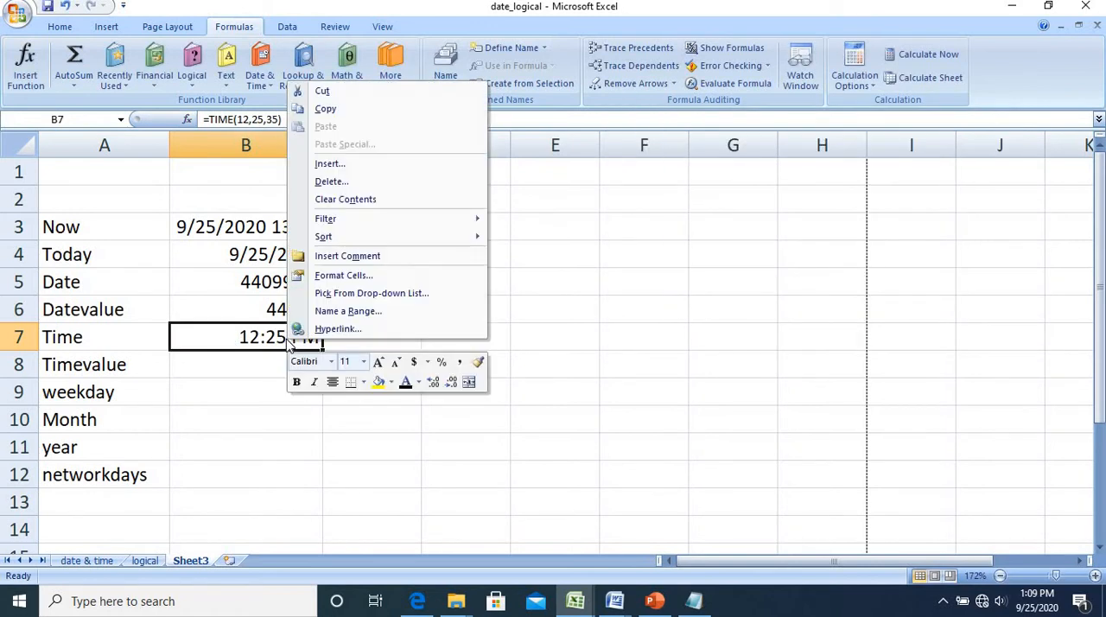
{"action": "left_click", "coordinate": [378, 277]}
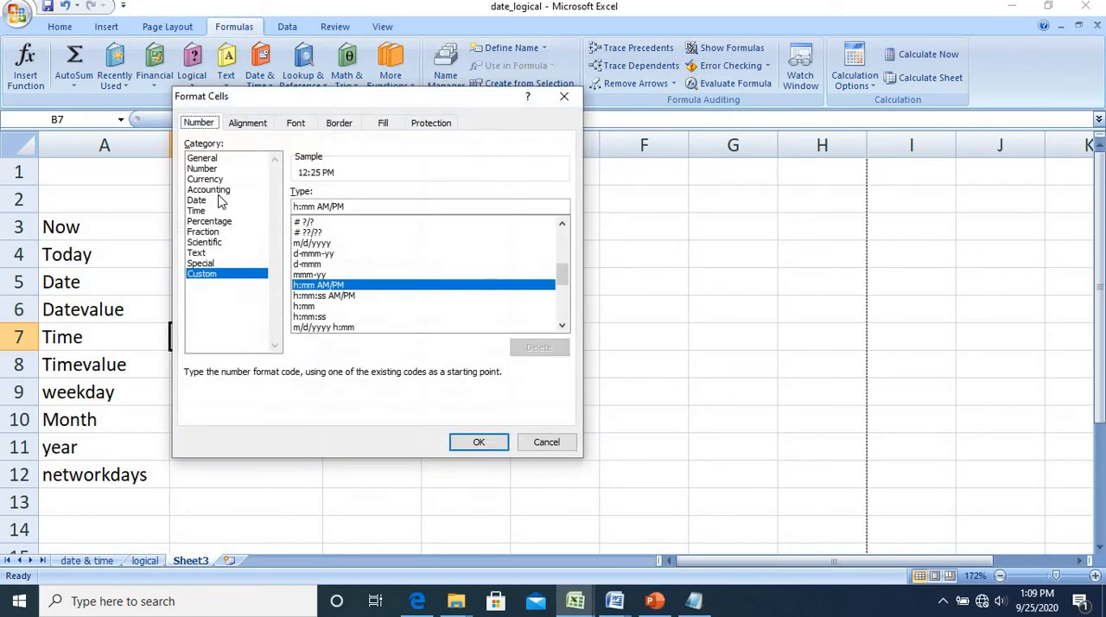
{"action": "left_click", "coordinate": [218, 169]}
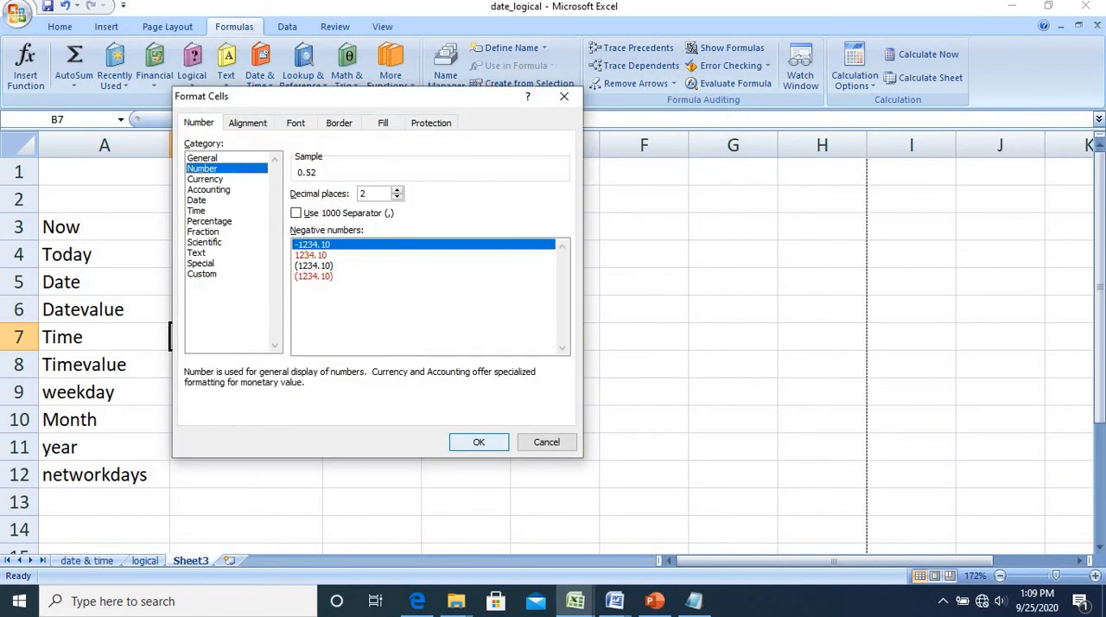
{"action": "left_click", "coordinate": [480, 443]}
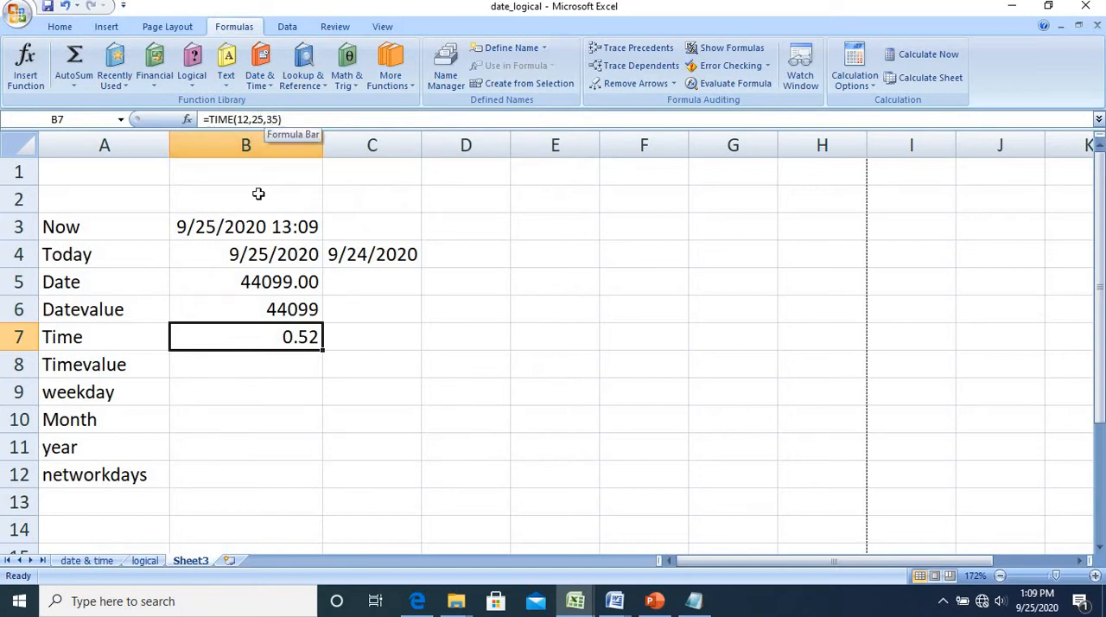
Insert the TIMEVALUE function in cell B8 with the time text "12:25:35"
{"action": "left_click", "coordinate": [255, 363]}
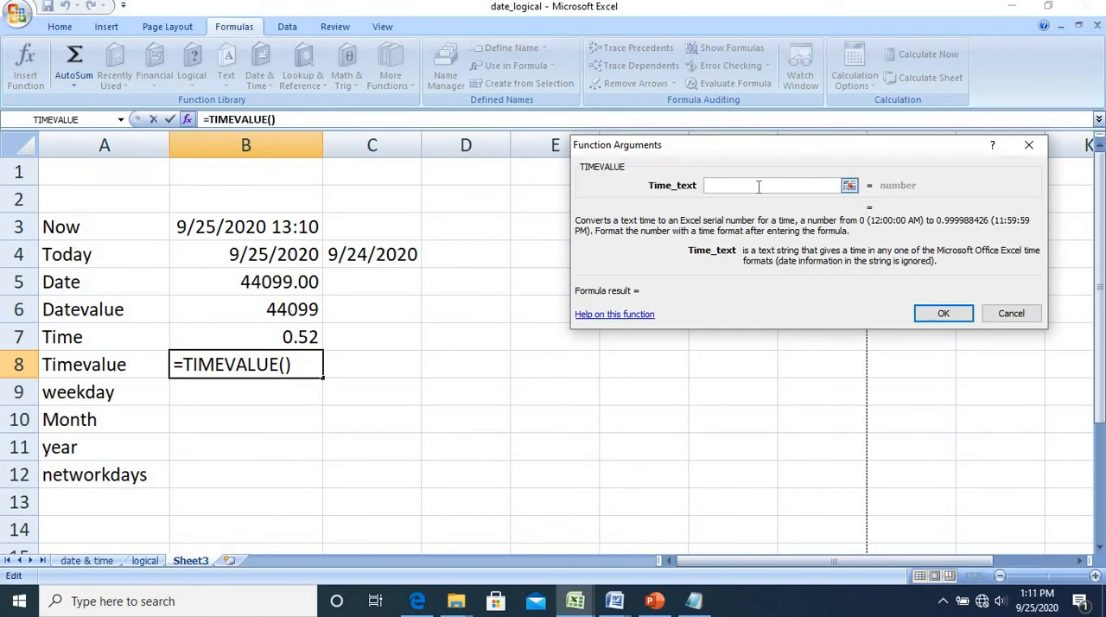
{"action": "type", "text": "\"12"}
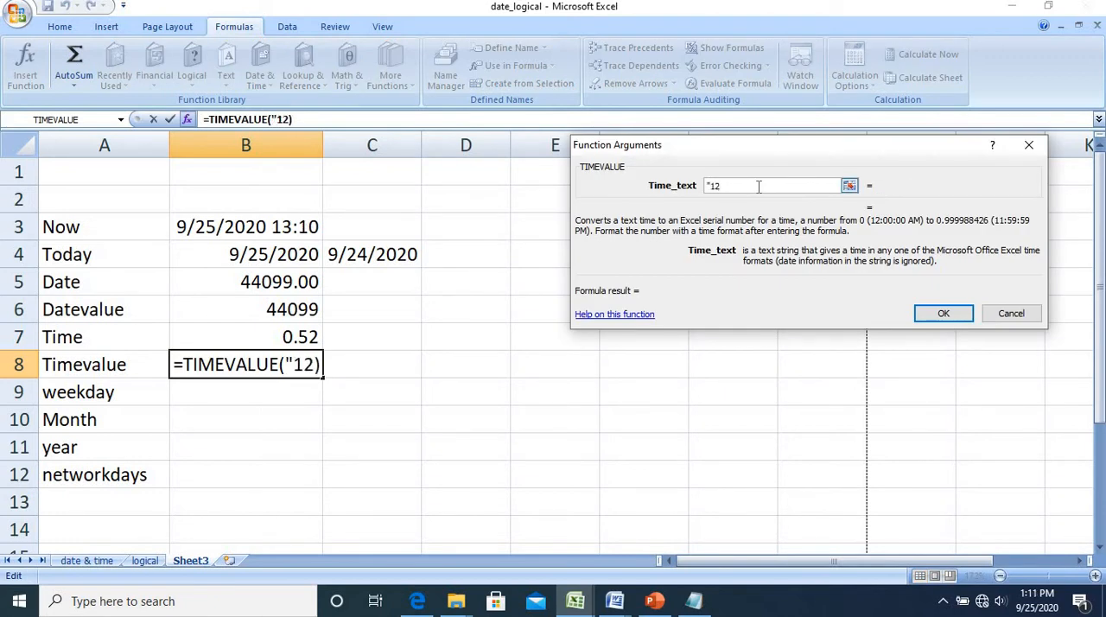
{"action": "type", "text": ":"}
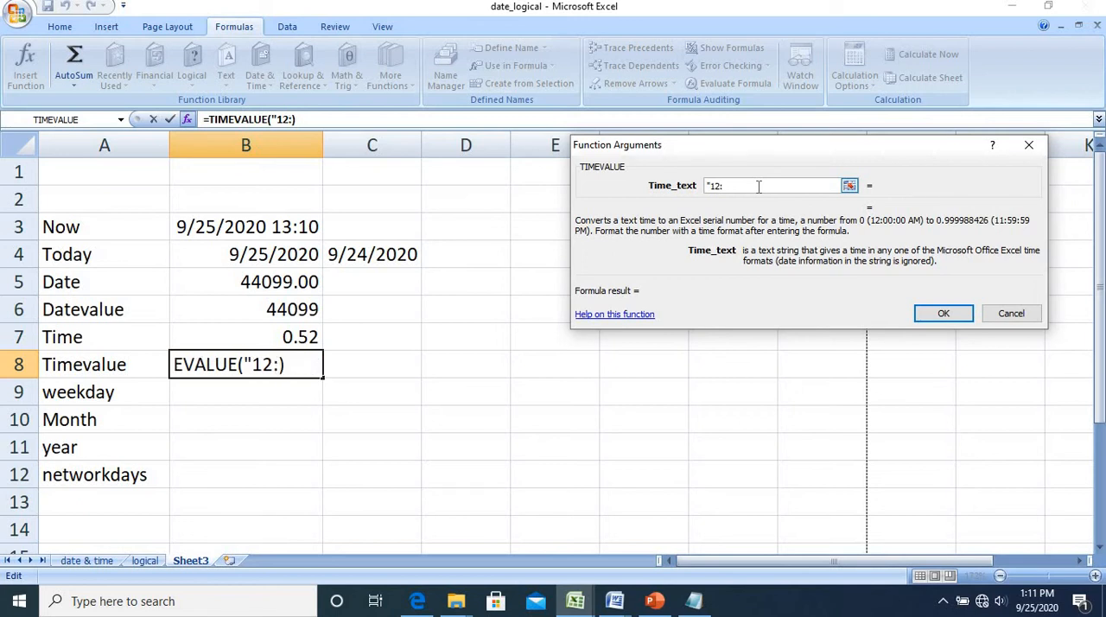
{"action": "type", "text": "25"}
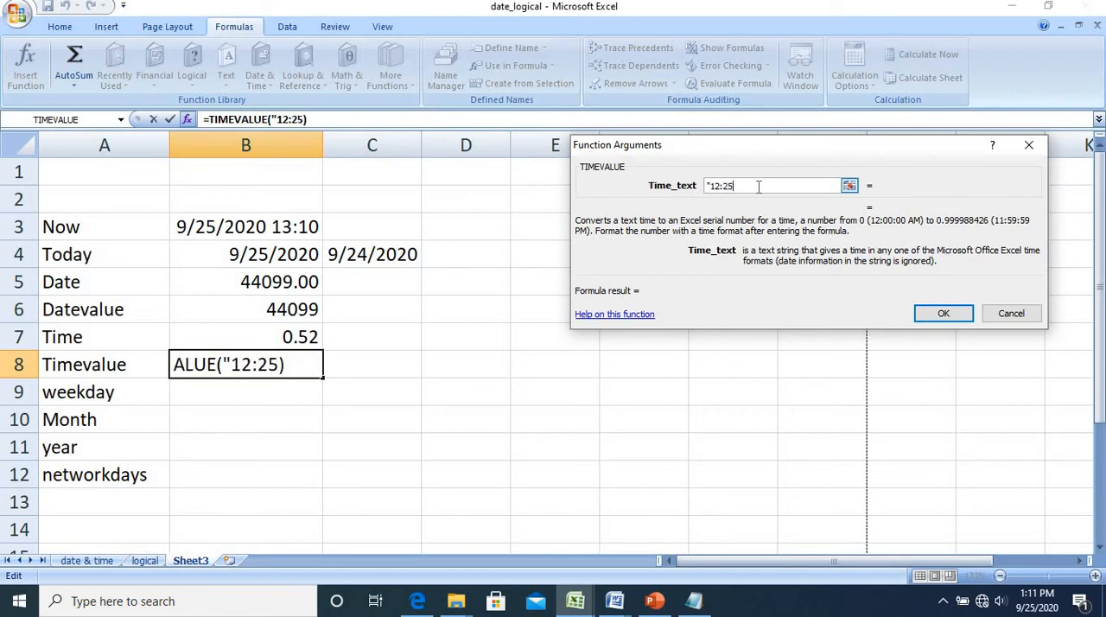
{"action": "type", "text": ":35"}
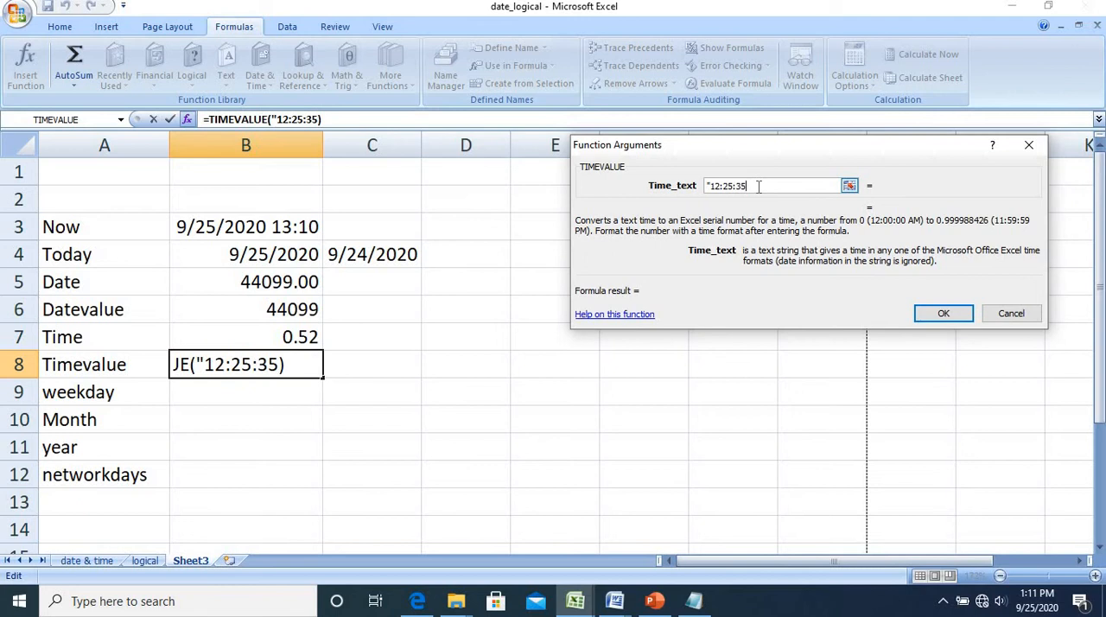
{"action": "type", "text": "\""}
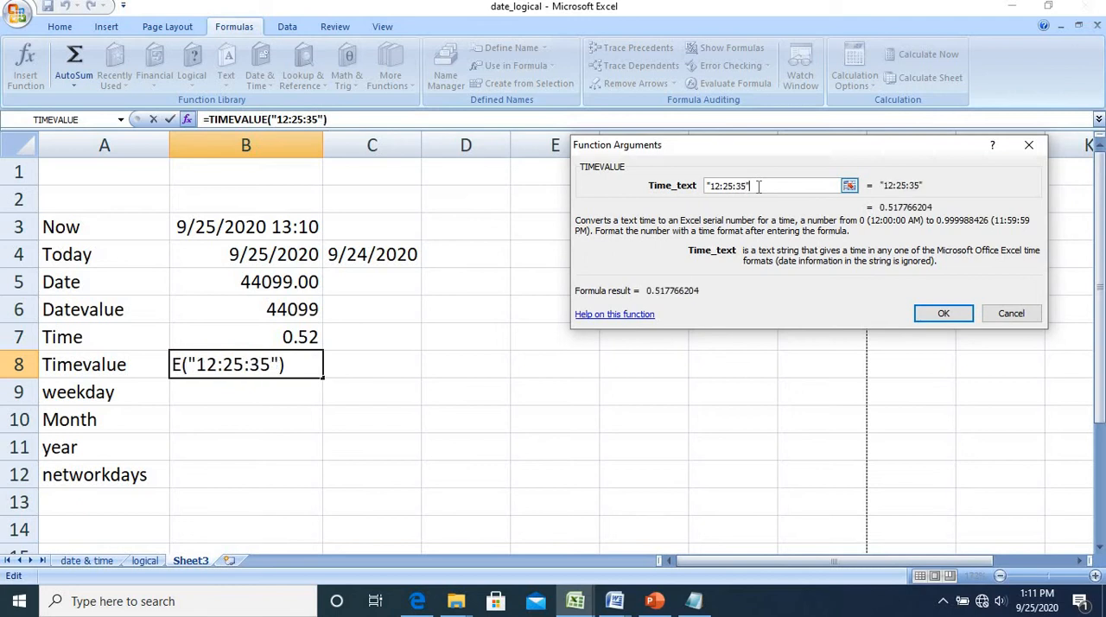
{"action": "left_click", "coordinate": [943, 316]}
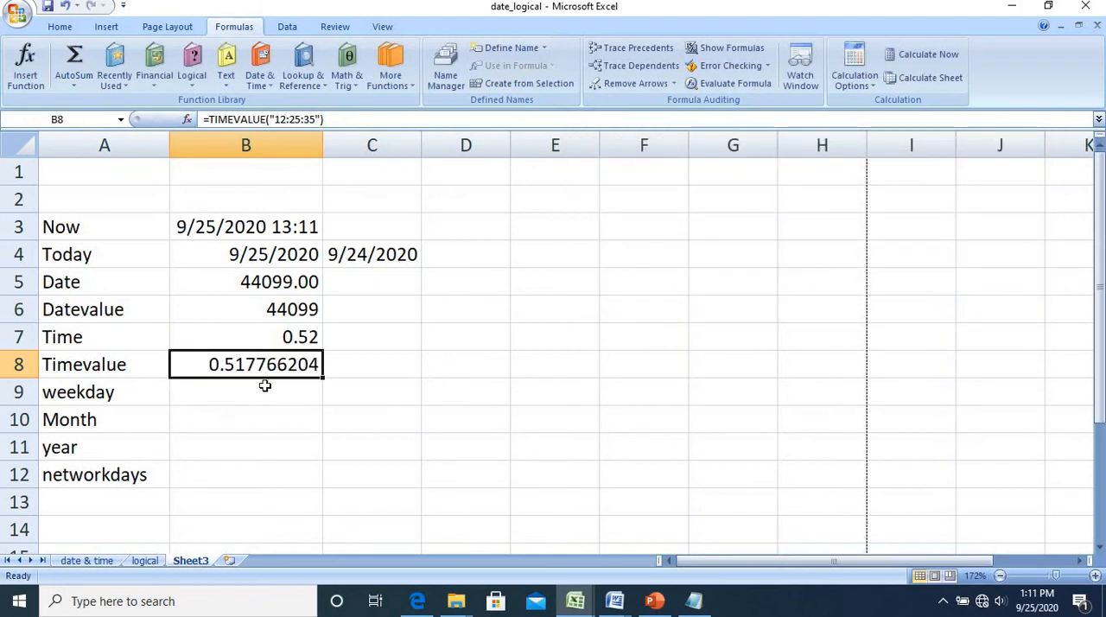
Reduce the TIMEVALUE result in cell B8 to 2 decimal places
{"action": "left_click", "coordinate": [59, 27]}
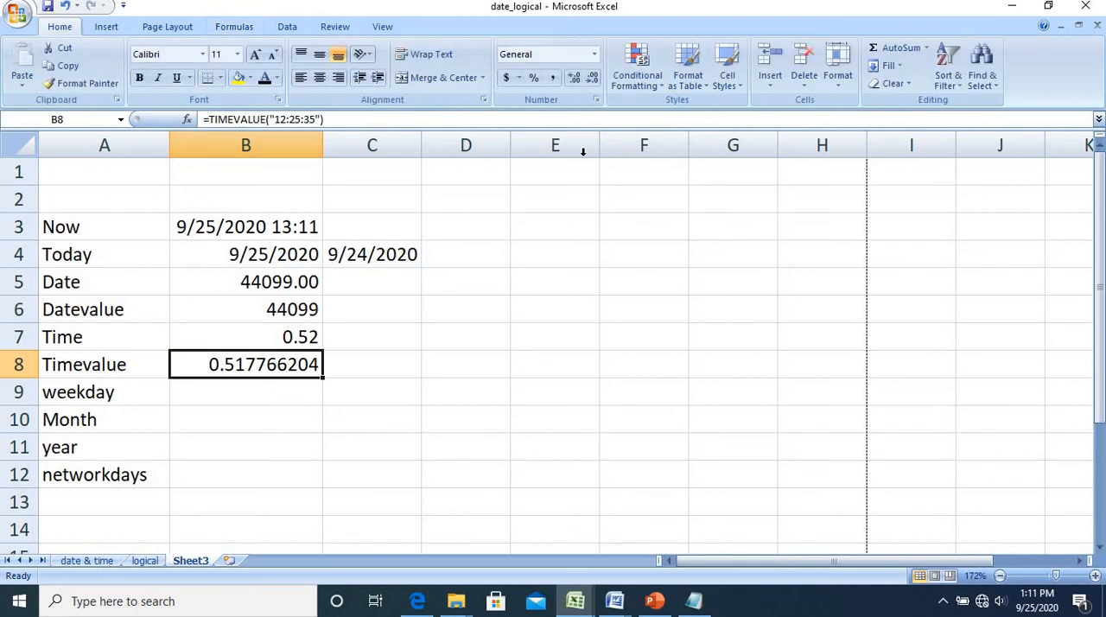
{"action": "left_click", "coordinate": [593, 80]}
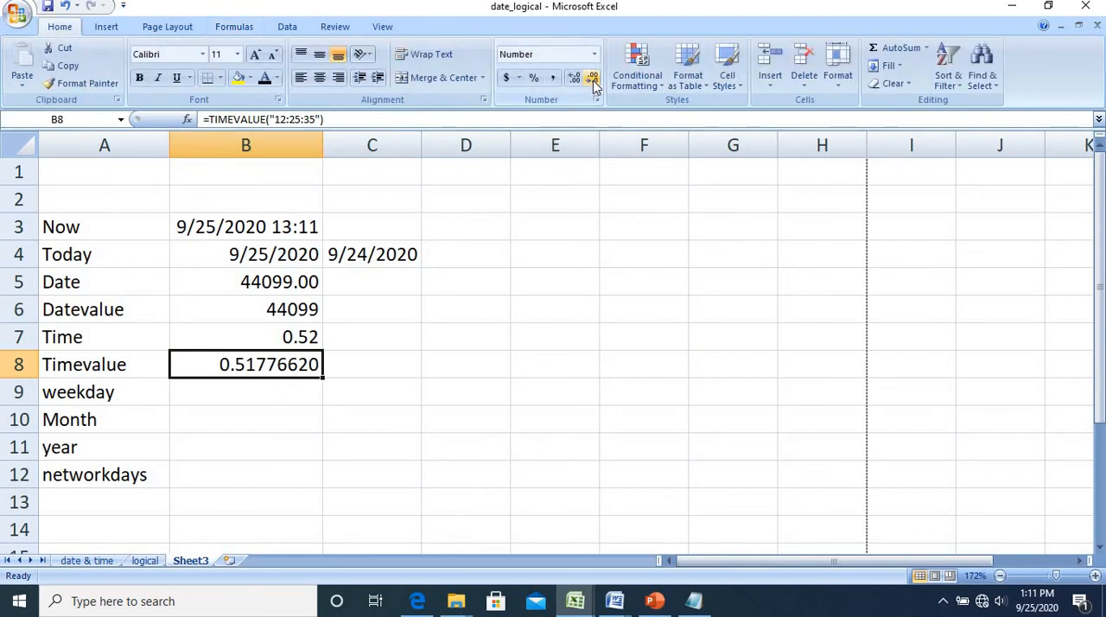
{"action": "left_click", "coordinate": [593, 80]}
{"action": "left_click", "coordinate": [593, 80]}
{"action": "left_click", "coordinate": [594, 79]}
{"action": "left_click", "coordinate": [593, 79]}
{"action": "left_click", "coordinate": [593, 79]}
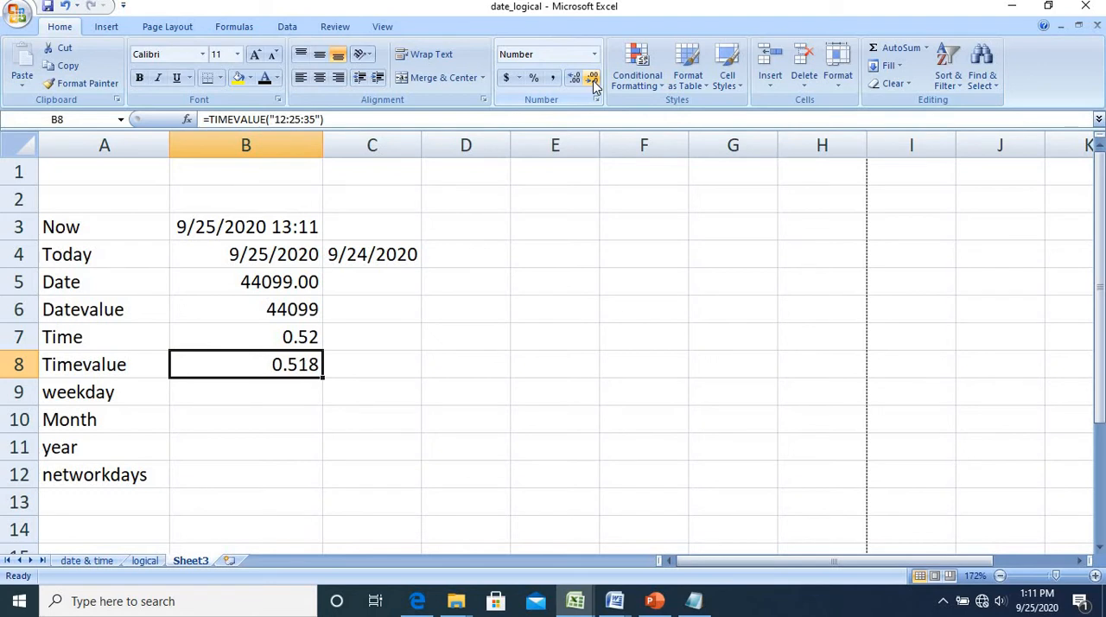
{"action": "left_click", "coordinate": [593, 82]}
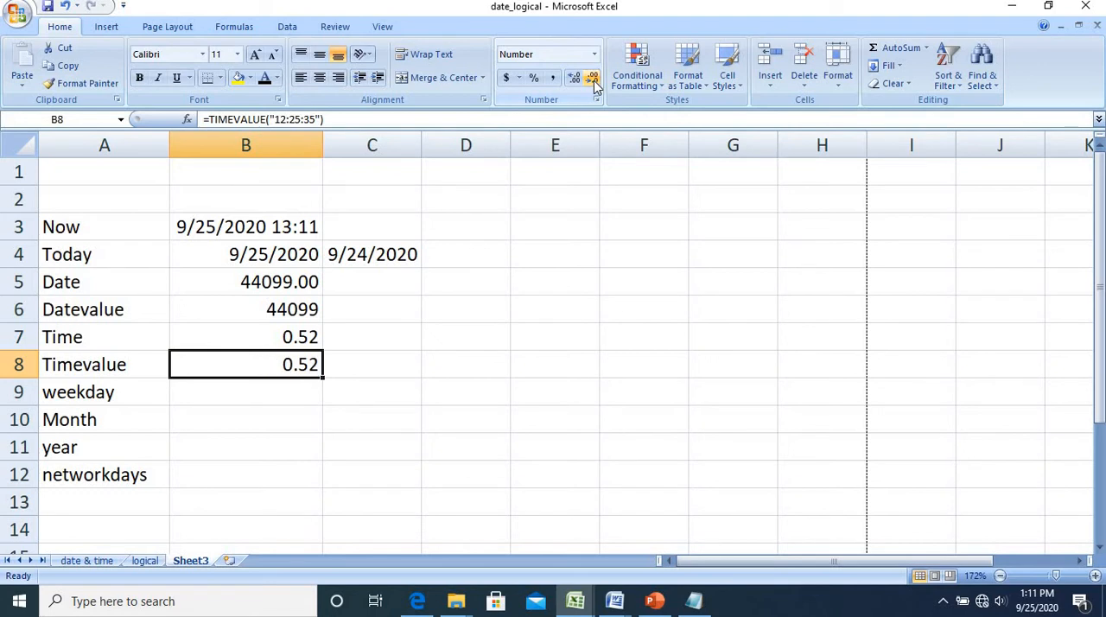
Insert the WEEKDAY function in cell B9 with B4 as the serial number and 2 as the return type
{"action": "left_click", "coordinate": [282, 394]}
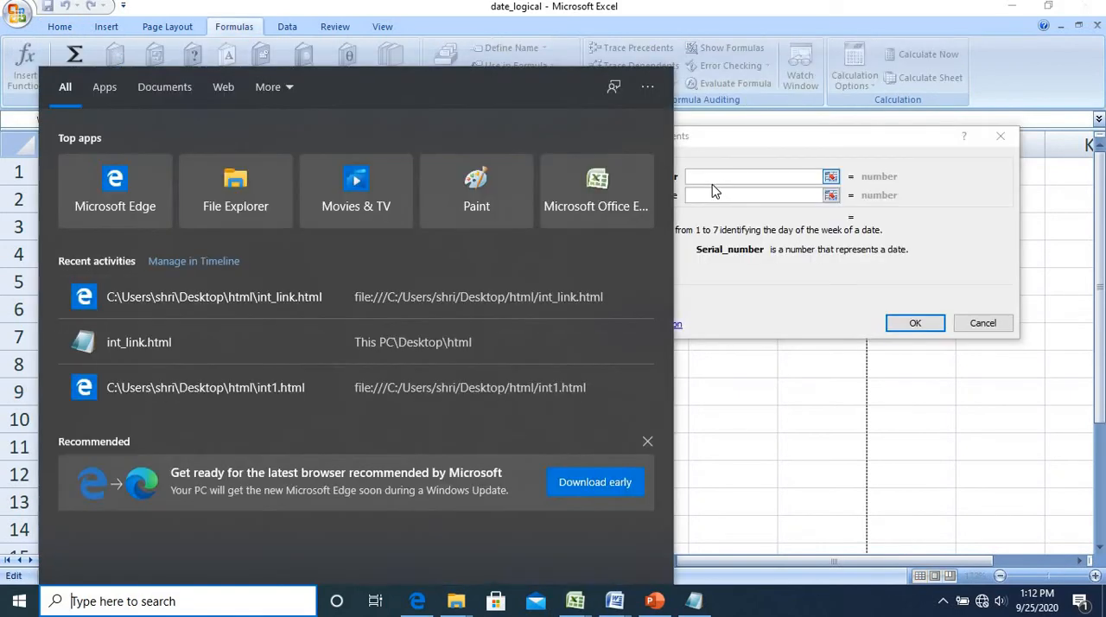
{"action": "left_click", "coordinate": [712, 184]}
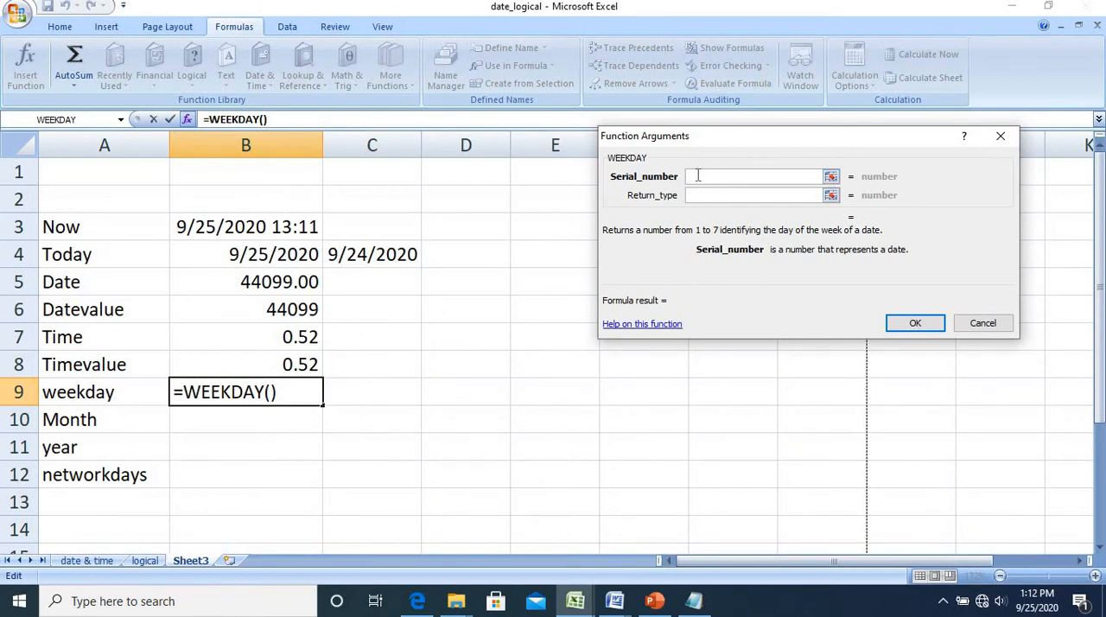
{"action": "left_click", "coordinate": [295, 257]}
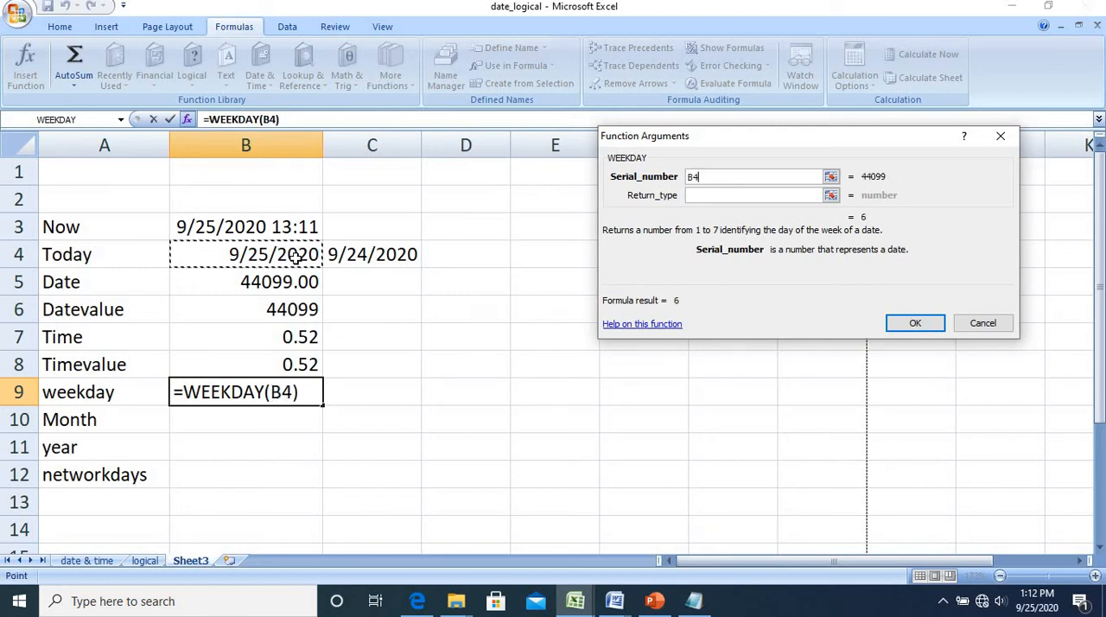
{"action": "left_click", "coordinate": [696, 195]}
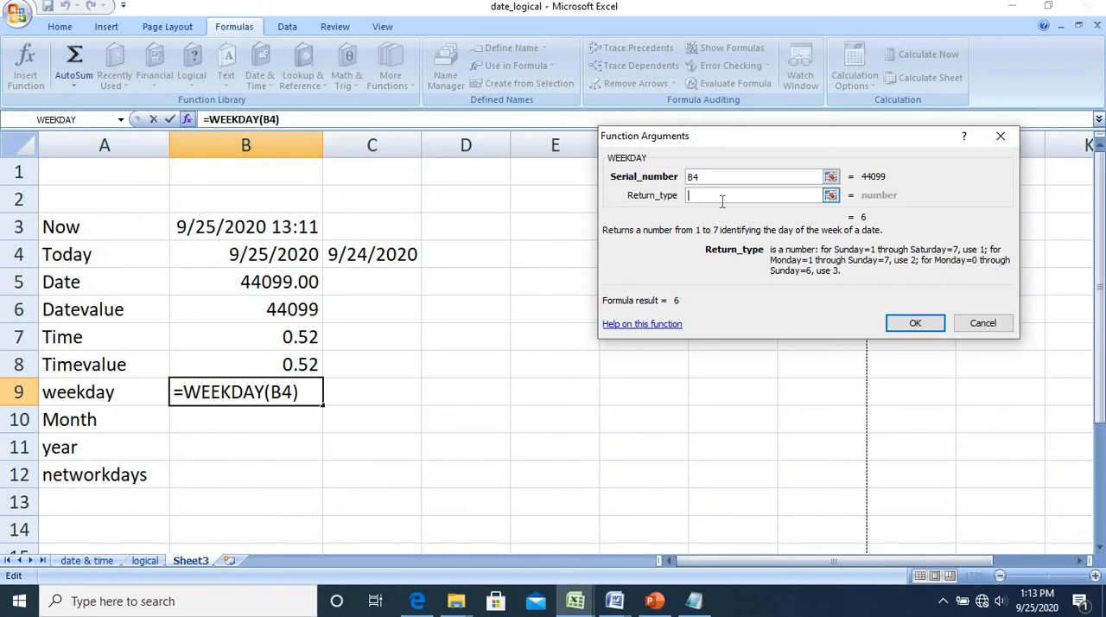
{"action": "type", "text": "2"}
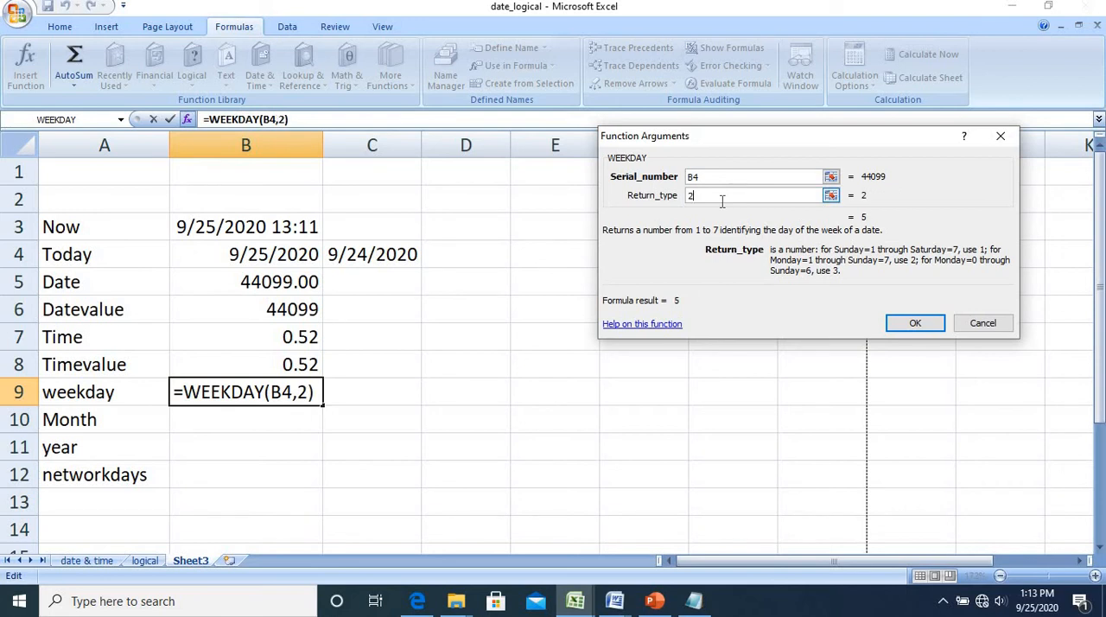
{"action": "left_click", "coordinate": [918, 324]}
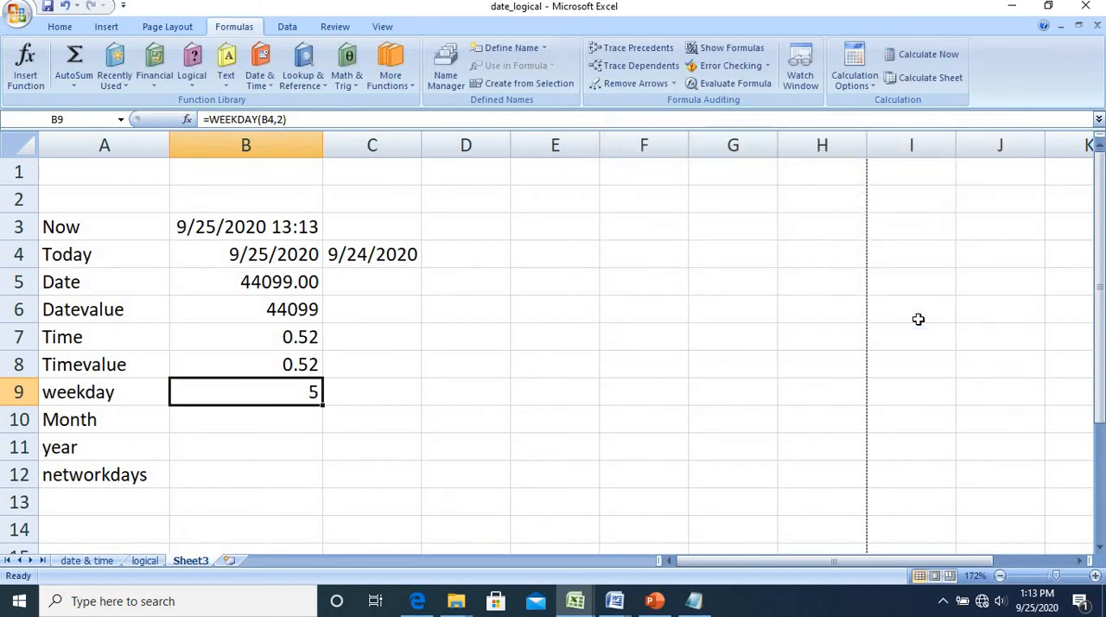
{"action": "key", "text": "Down"}
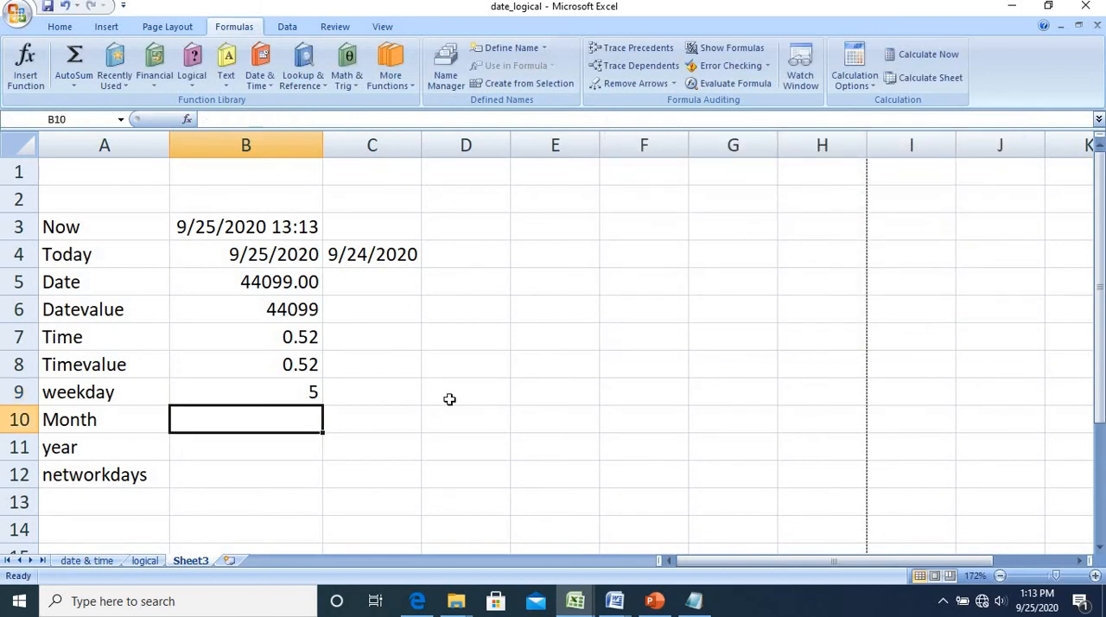
Enter the date 4-Nov-03 in cell E9 and make E9 the serial number of the WEEKDAY function in B9
{"action": "left_click", "coordinate": [538, 398]}
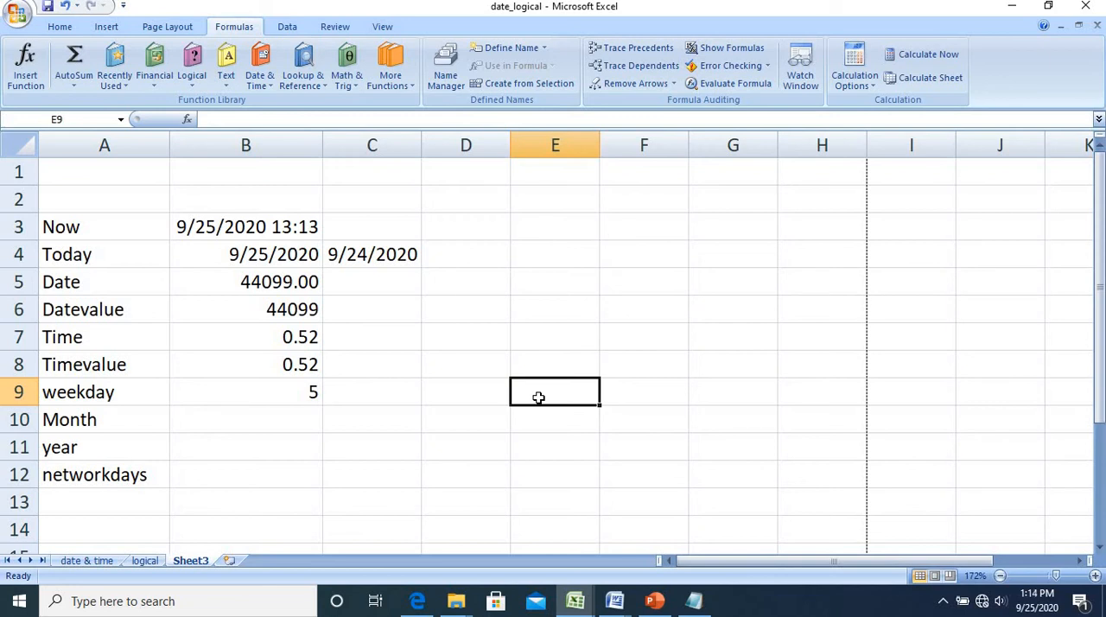
{"action": "type", "text": "04"}
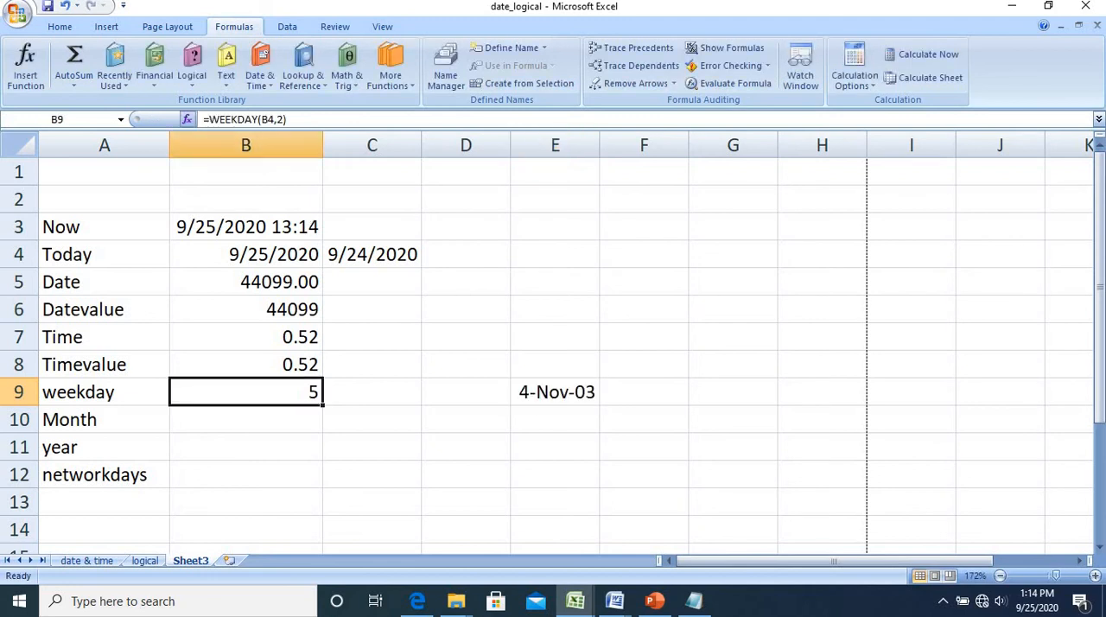
{"action": "left_click", "coordinate": [187, 119]}
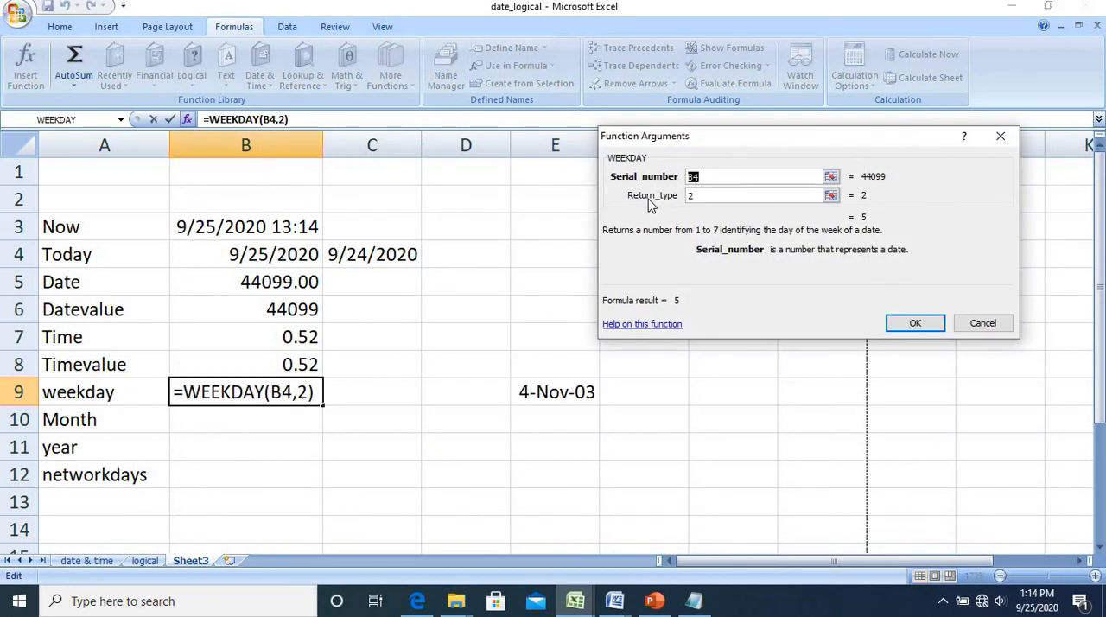
{"action": "left_click", "coordinate": [557, 393]}
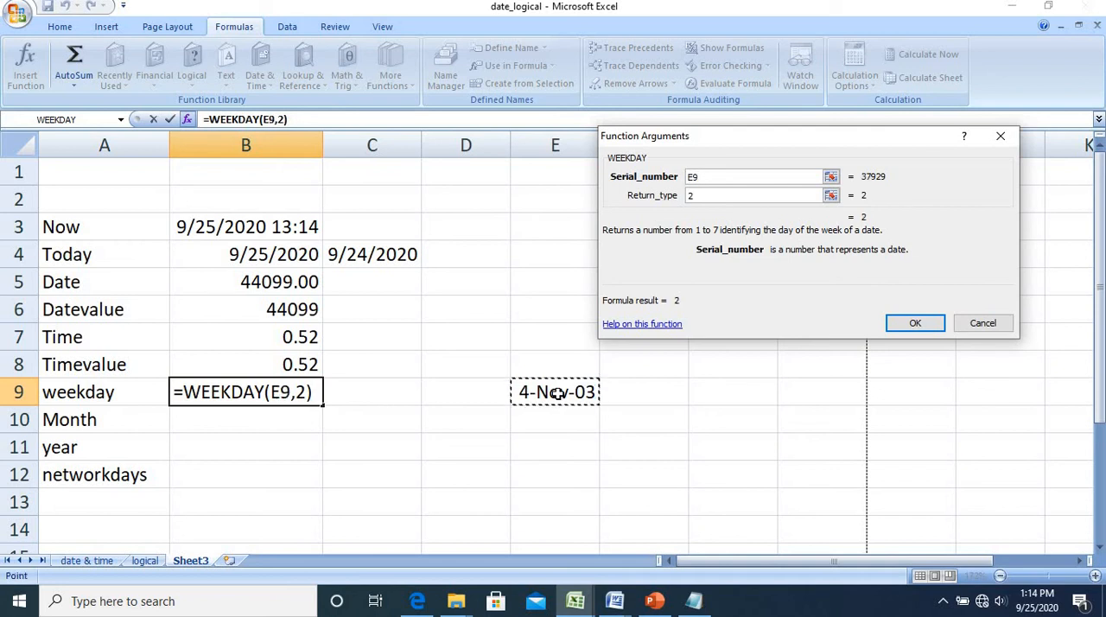
{"action": "left_click", "coordinate": [917, 325]}
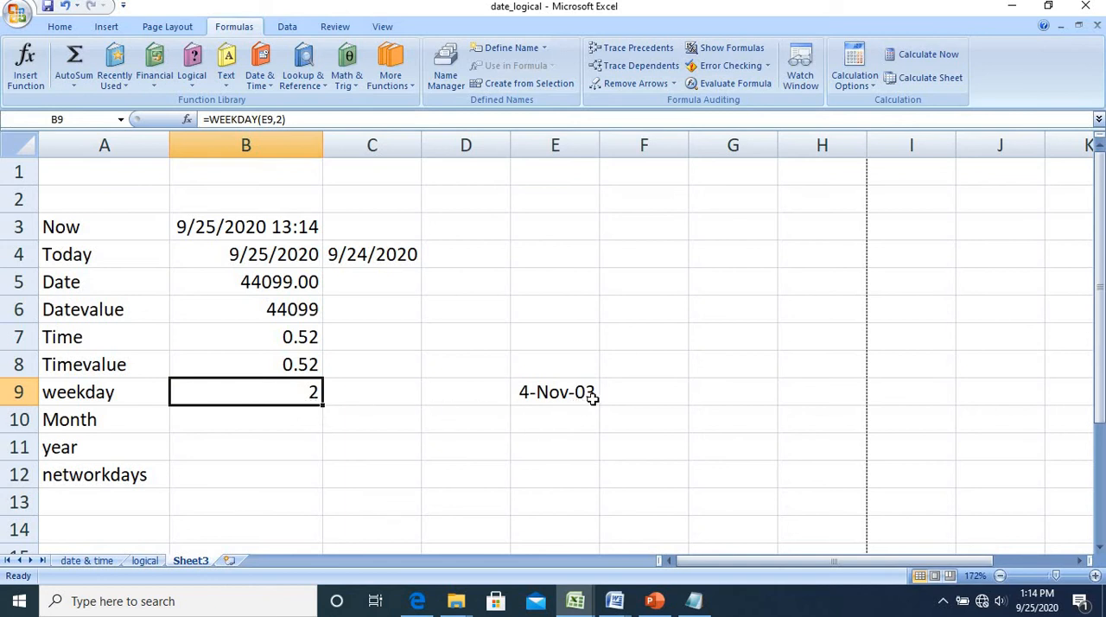
Insert the MONTH function in cell B10 with B4 as the serial number
{"action": "left_click", "coordinate": [290, 421]}
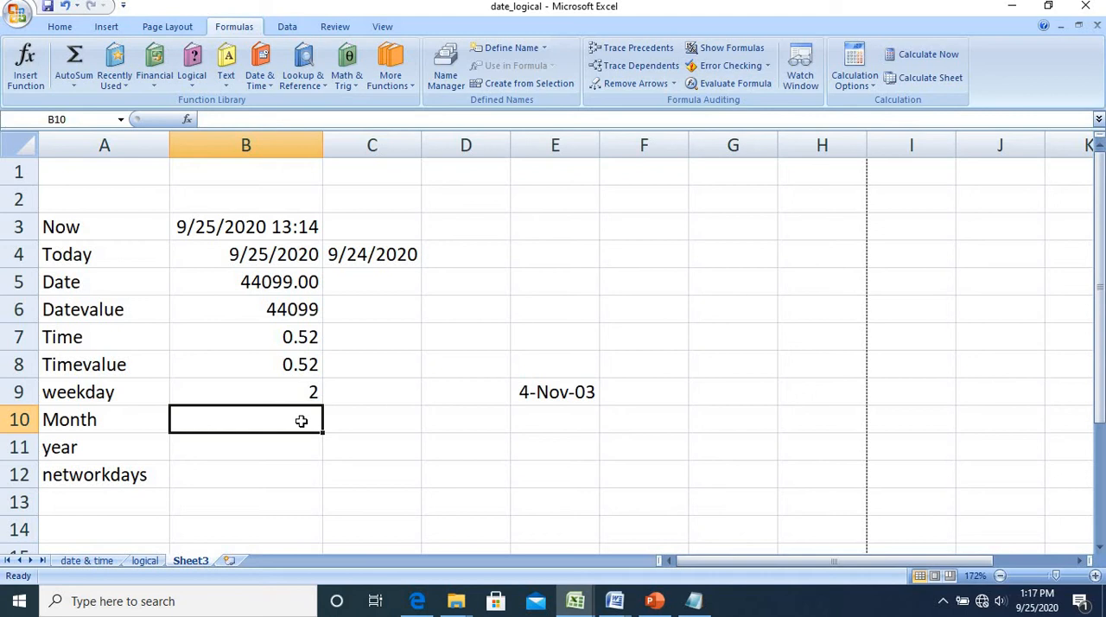
{"action": "left_click", "coordinate": [259, 79]}
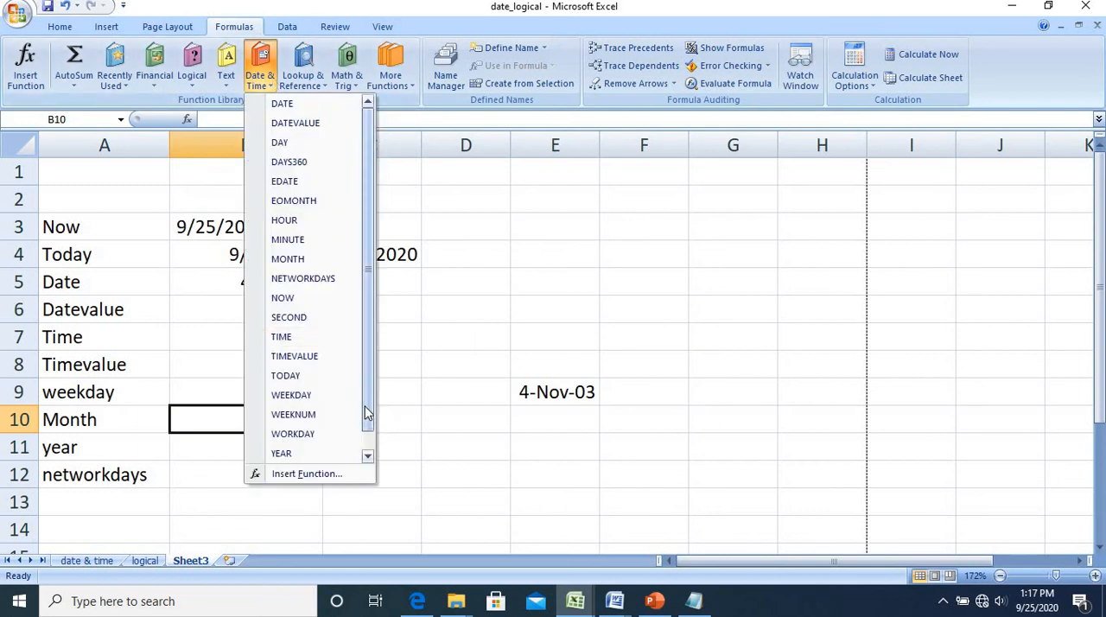
{"action": "left_click", "coordinate": [314, 257]}
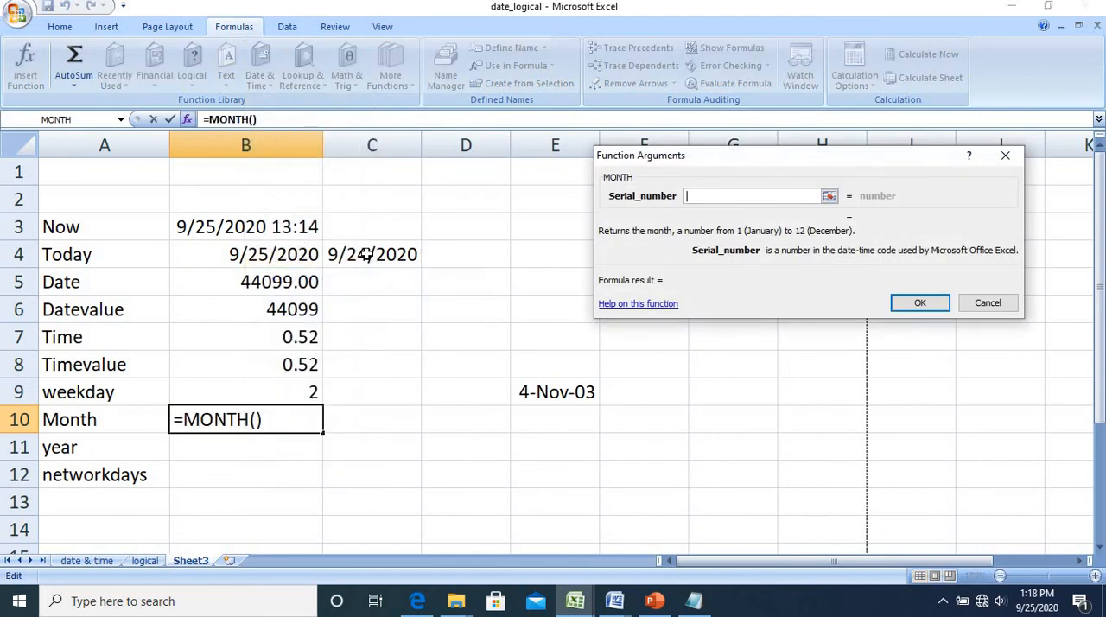
{"action": "left_click", "coordinate": [280, 258]}
{"action": "key", "text": "Return"}
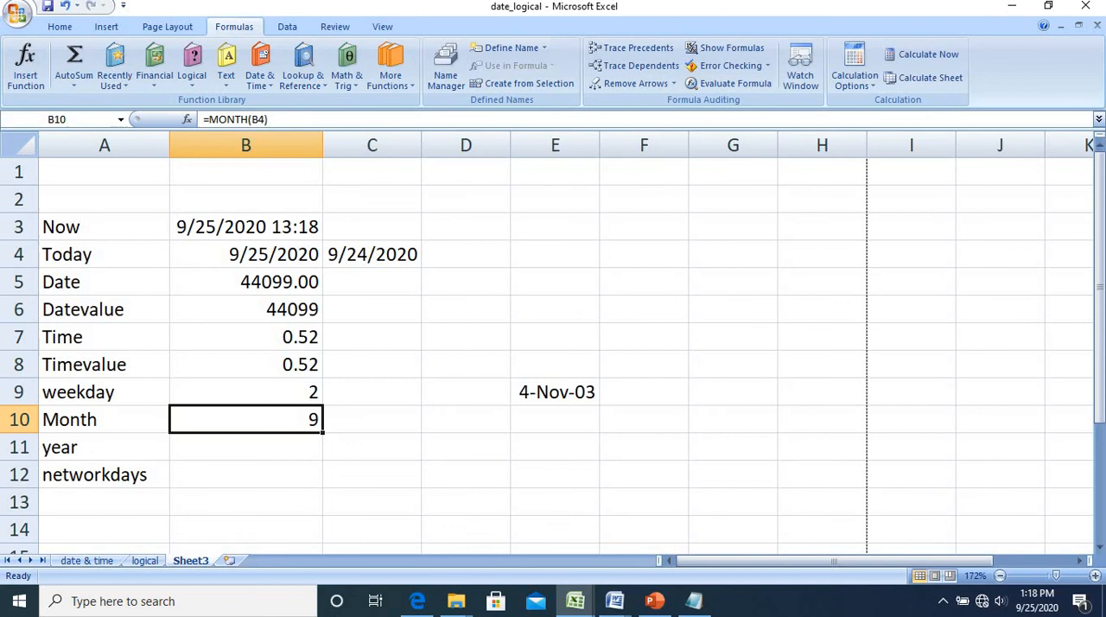
Select cell B11, beside the year label, for the year formula
{"action": "left_click", "coordinate": [293, 448]}
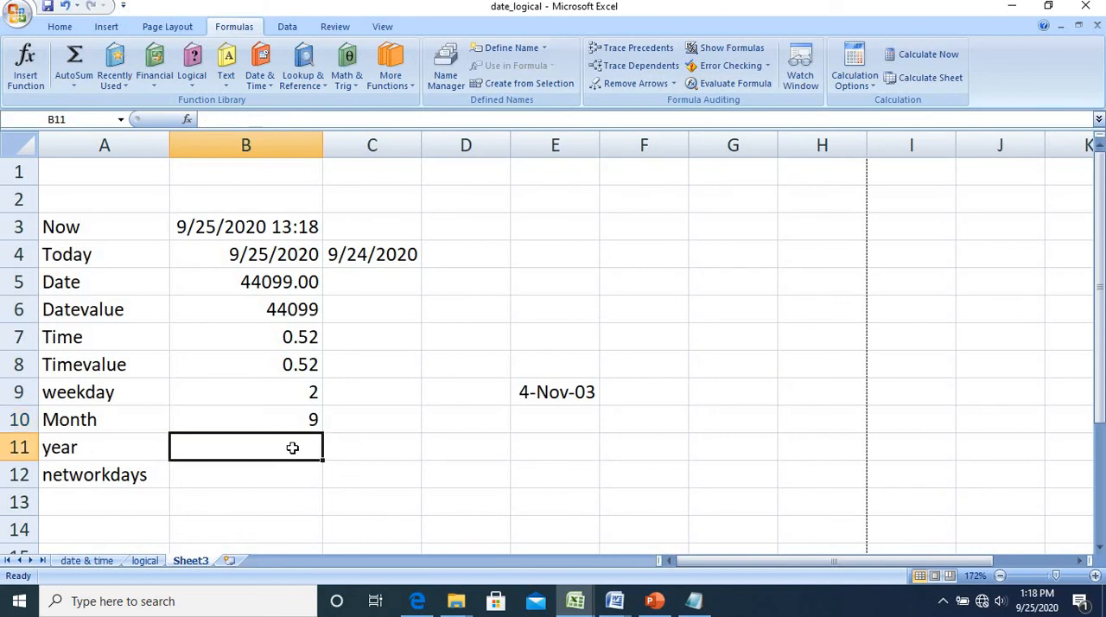